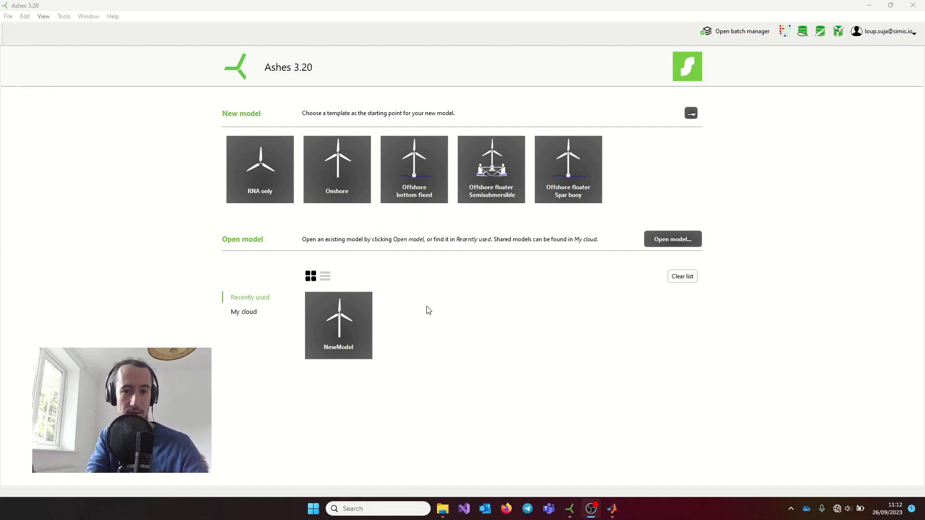
Create a new wind turbine model from the Onshore template
click(345, 170)
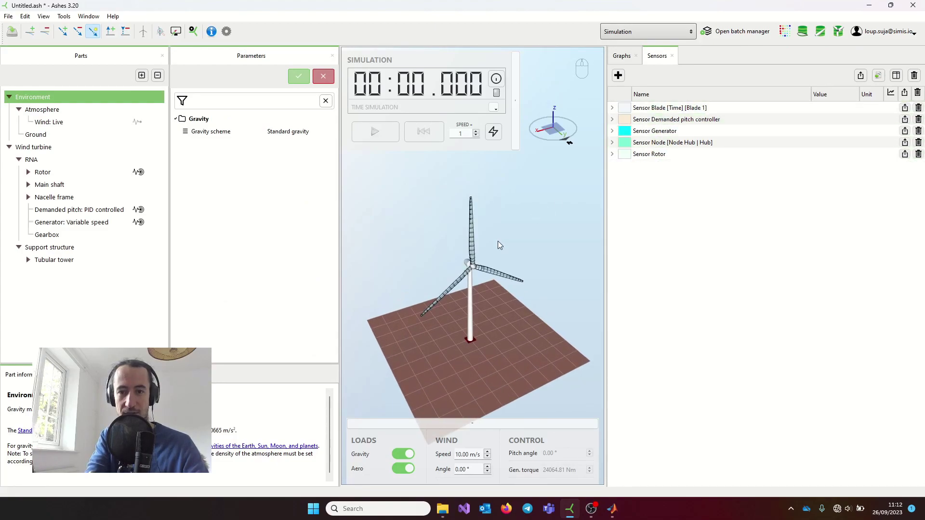
drag(507, 335, 492, 308)
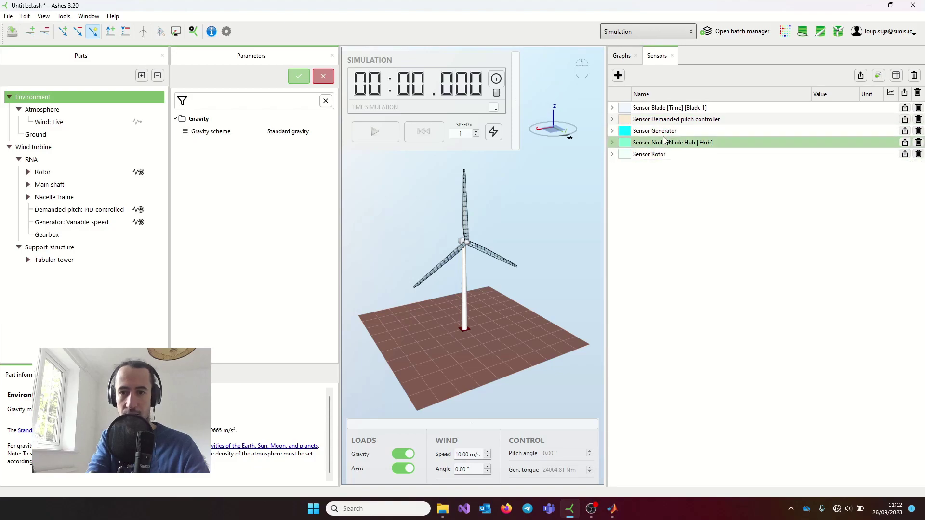
Expand the rotor sensor's outputs, run the time simulation for about 3 s and pause it
click(612, 155)
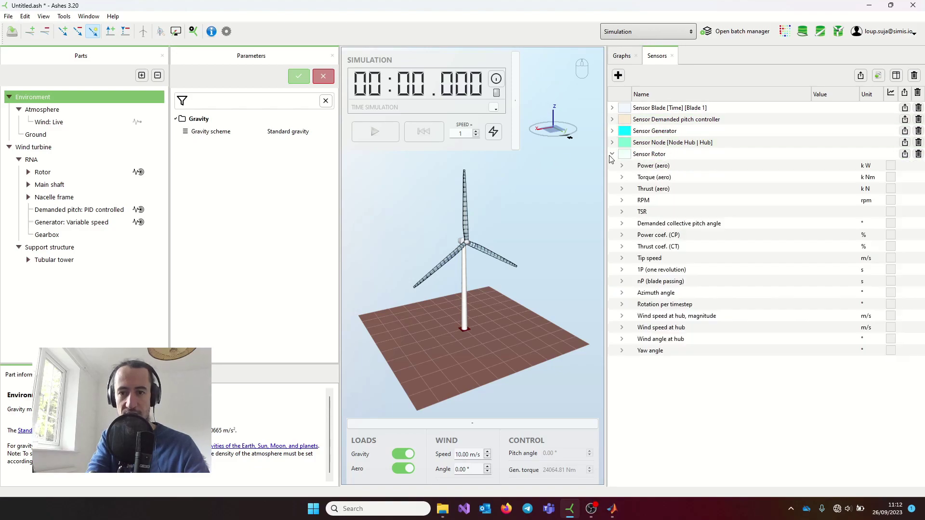
click(374, 133)
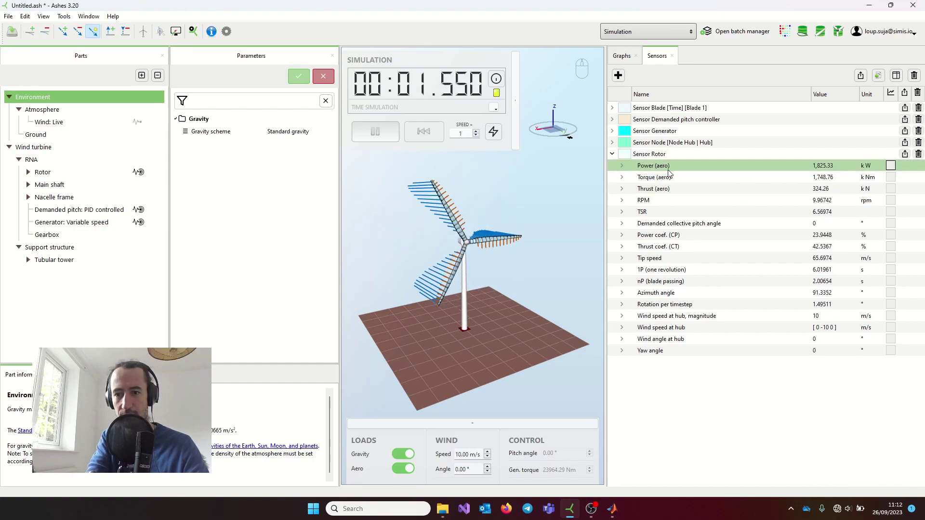
click(378, 134)
drag(532, 232, 327, 234)
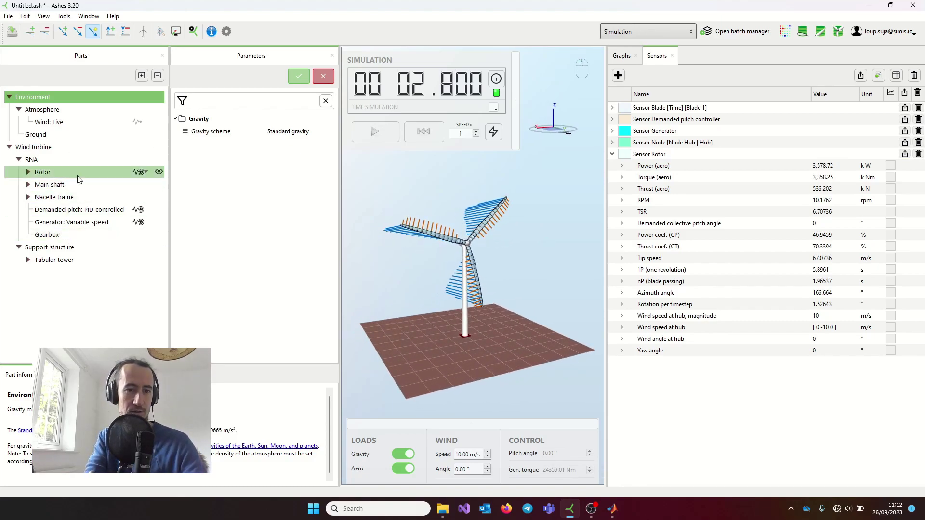
Add both a Sensor Blade [Span] and a Sensor Blade [Time] to Blade 2 of the rotor
click(28, 171)
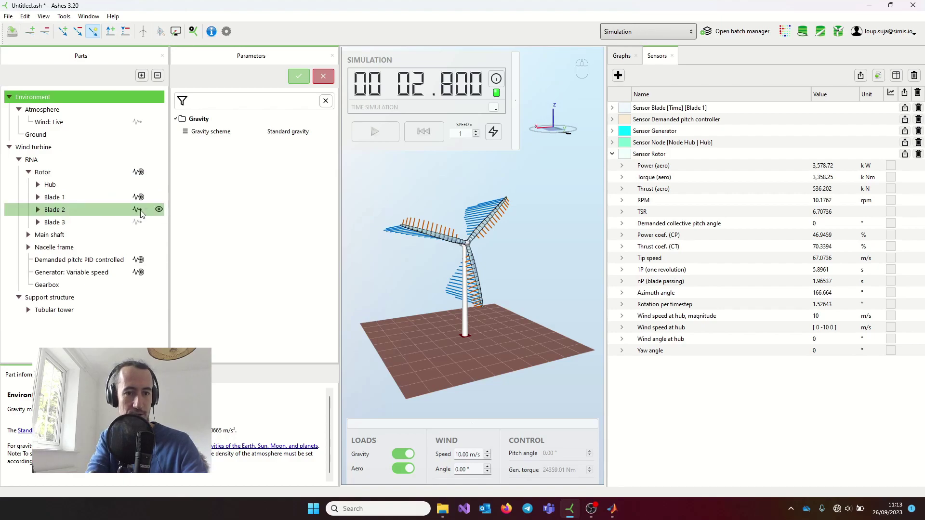
click(50, 213)
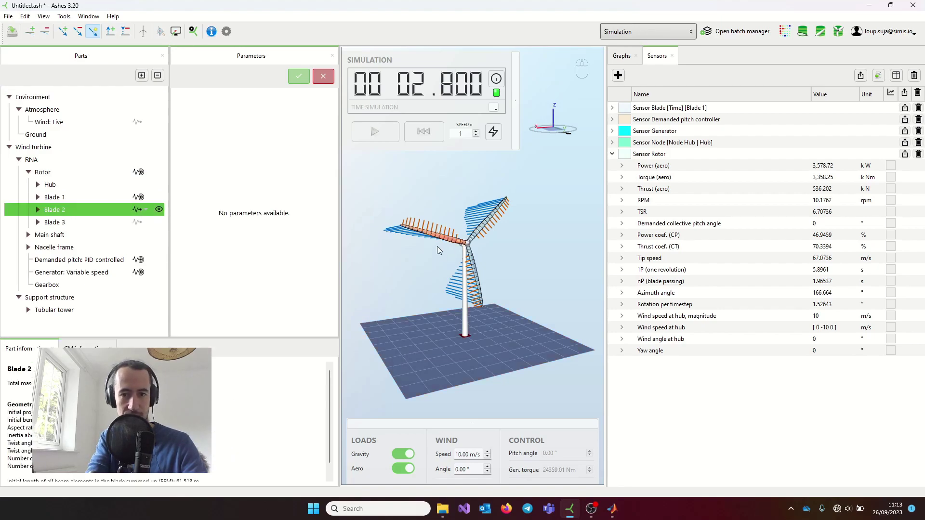
click(145, 209)
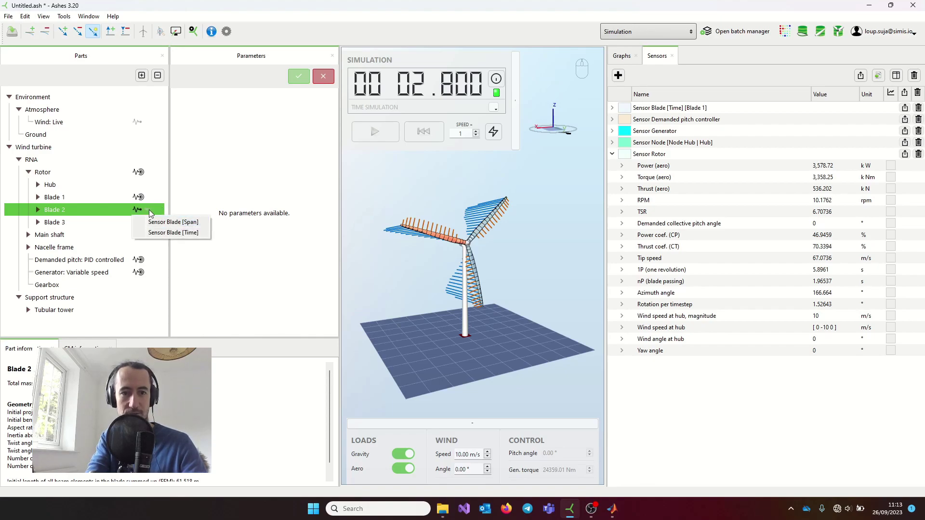
click(171, 221)
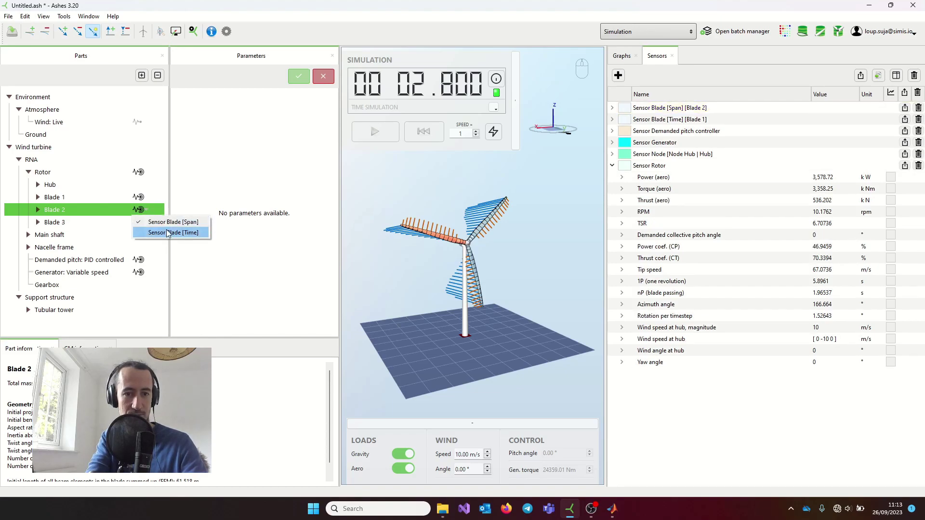
click(166, 232)
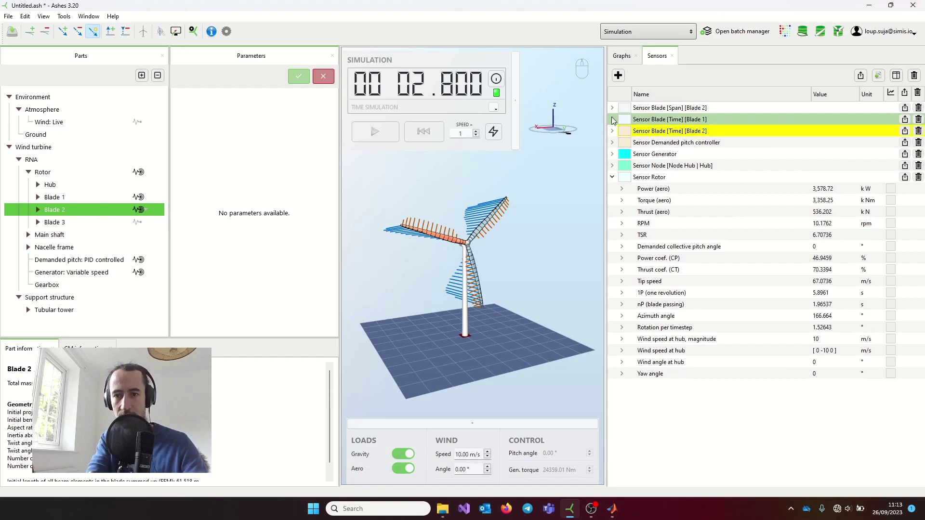
Compare which blades the listed blade sensors belong to and delete the Blade 1 time sensor
click(744, 132)
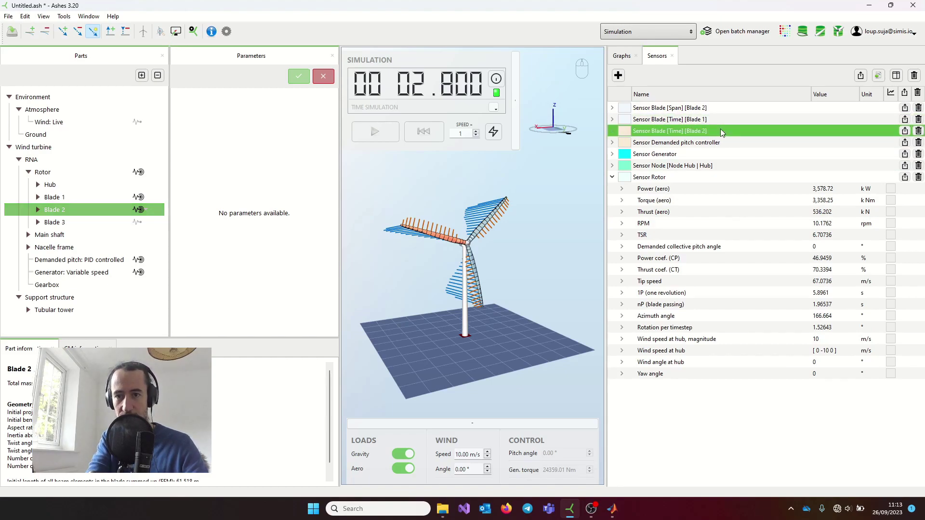
click(685, 110)
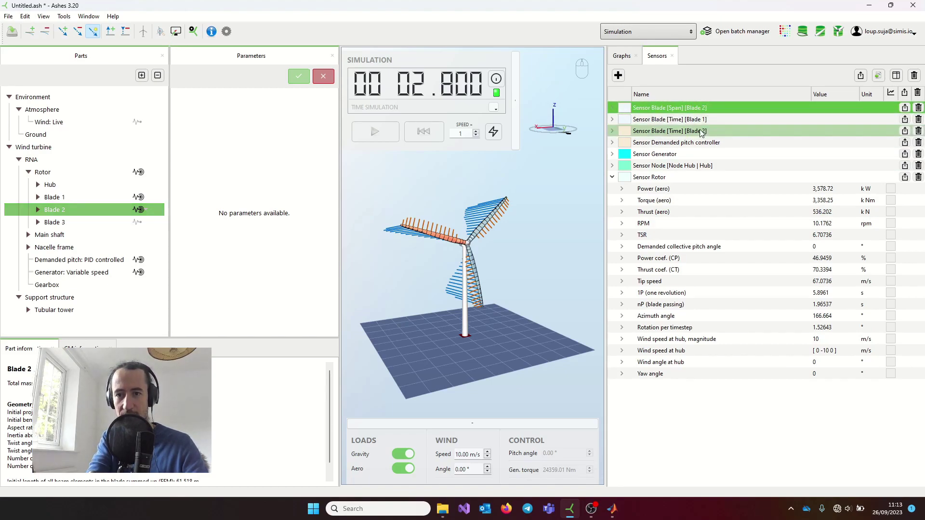
click(708, 120)
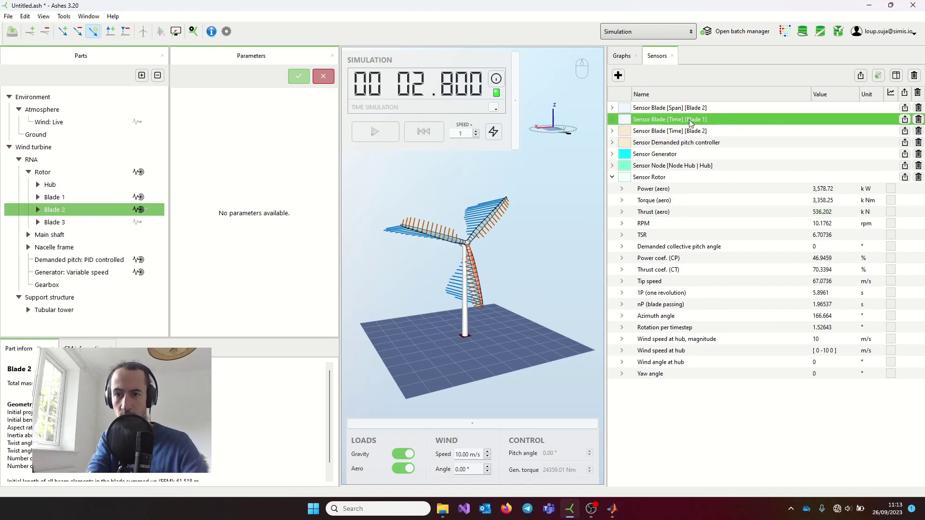
click(918, 119)
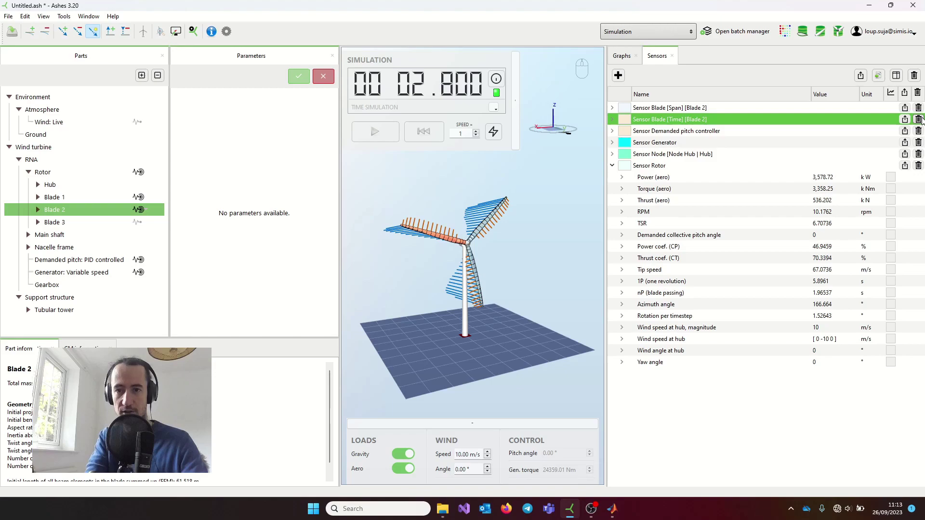
Collapse the rotor sensor and continue the simulation to about 7 s while examining the Blade 2 time sensor's root force and moments
click(611, 165)
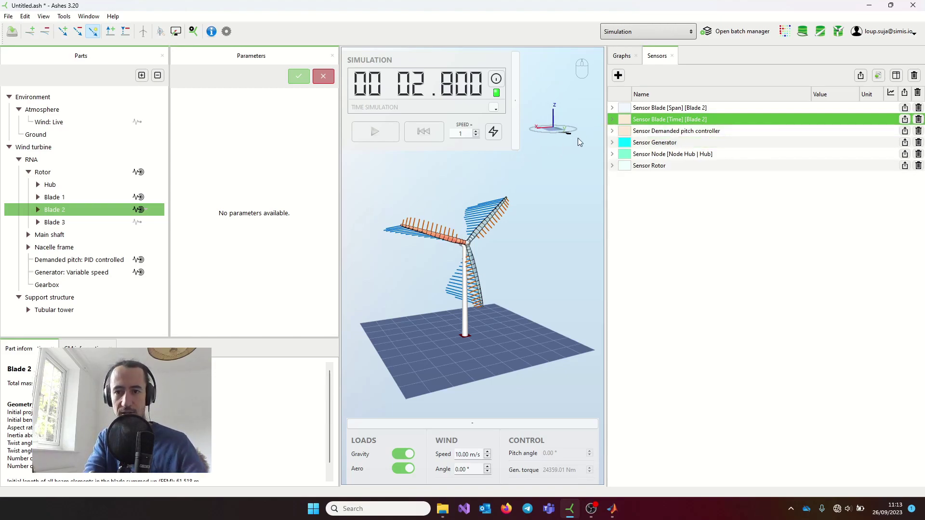
click(612, 119)
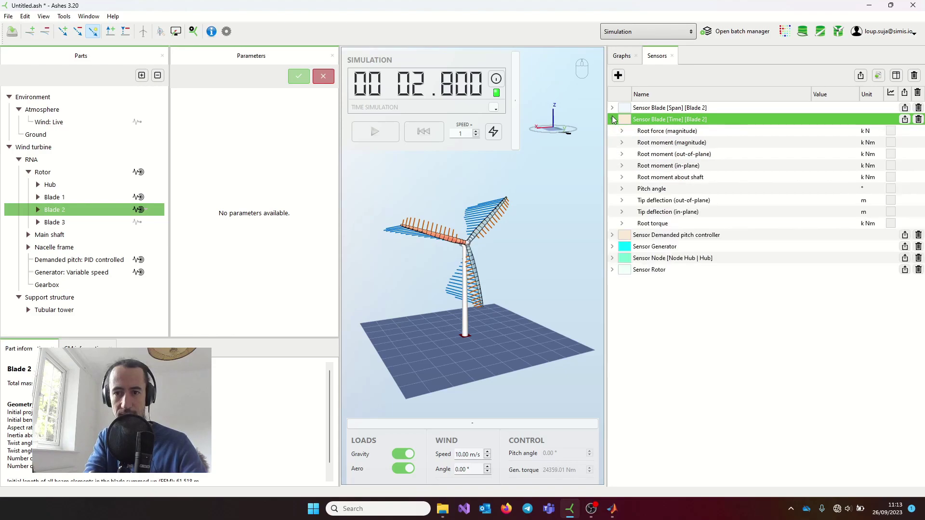
click(381, 133)
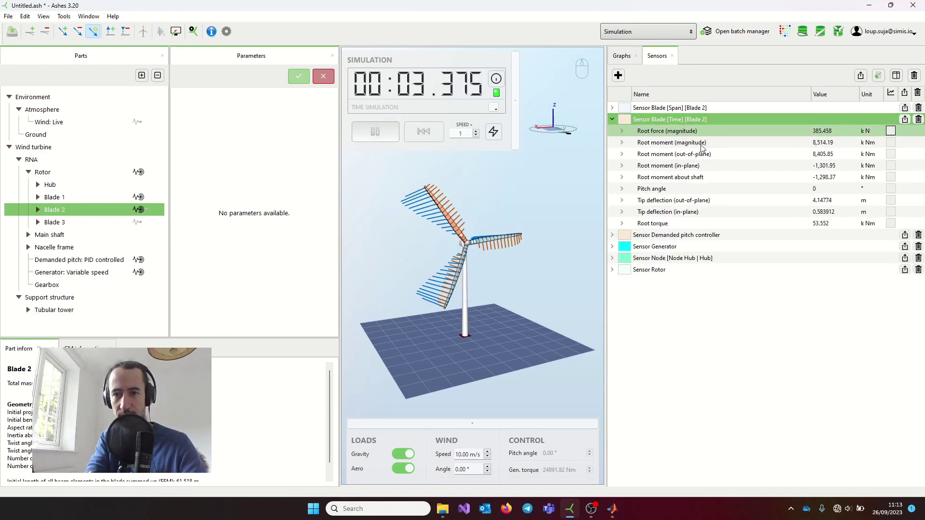
click(667, 131)
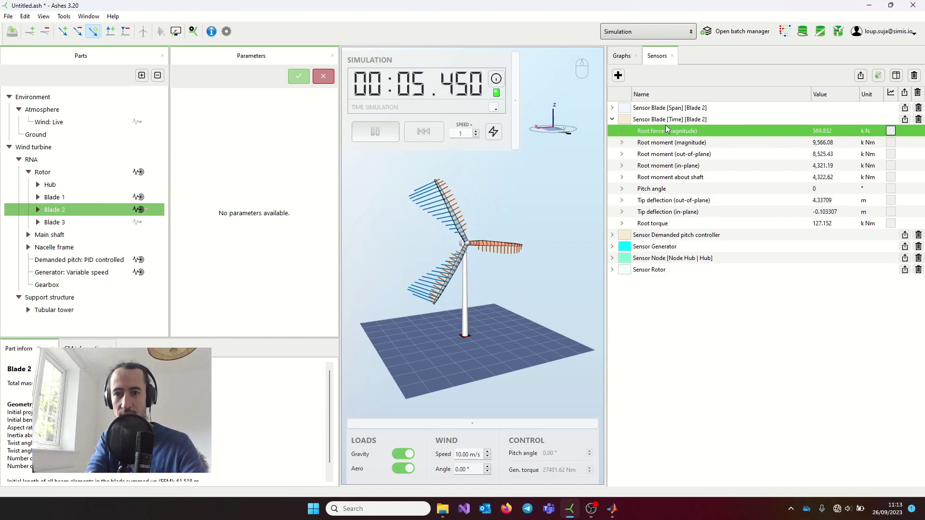
click(693, 154)
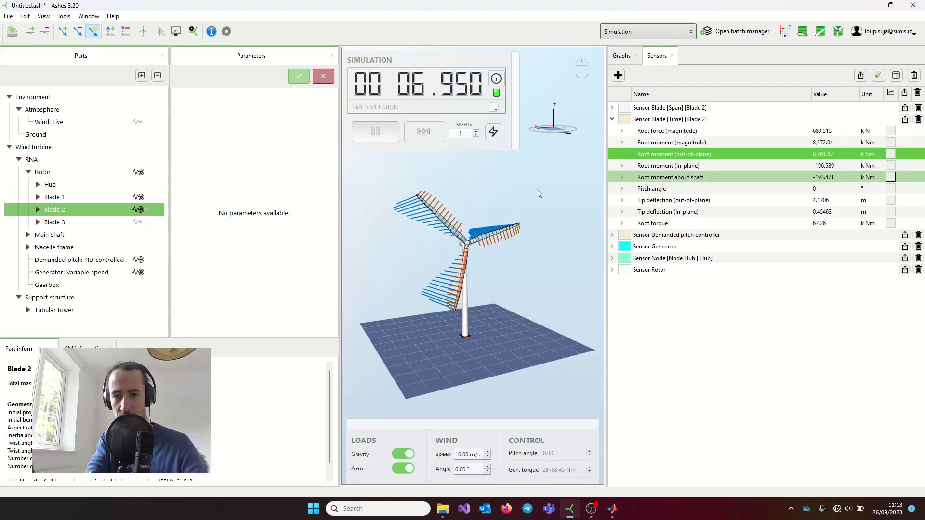
click(376, 136)
drag(433, 178, 518, 215)
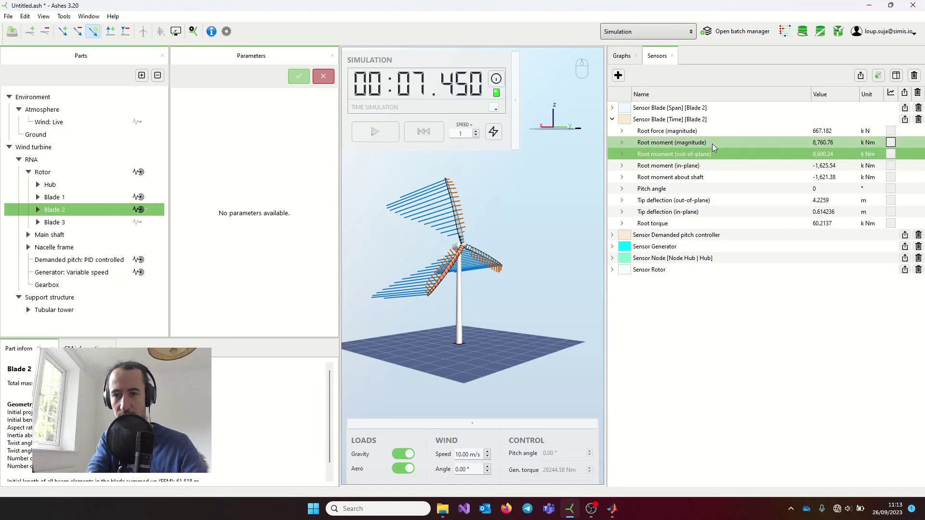
Plot Blade 2's out-of-plane tip deflection over time and continue the simulation to about 10 s
click(672, 201)
click(706, 212)
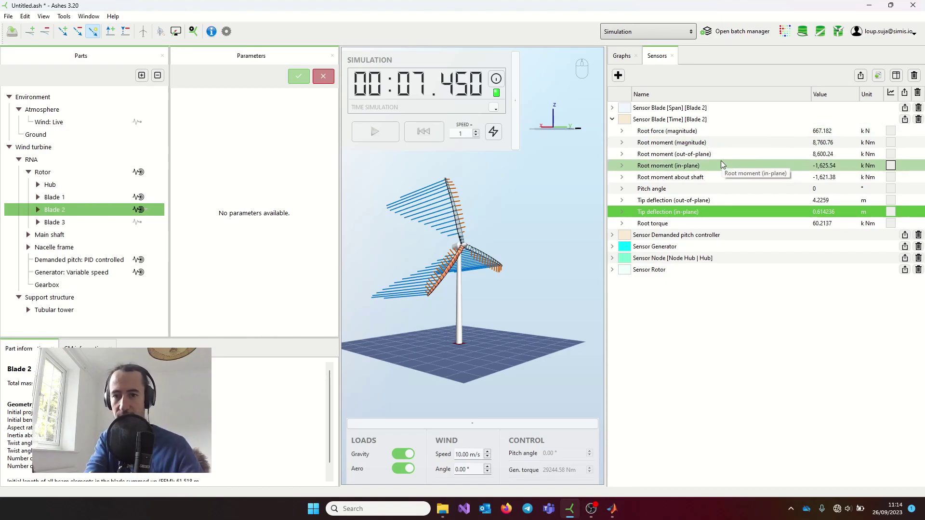
click(892, 199)
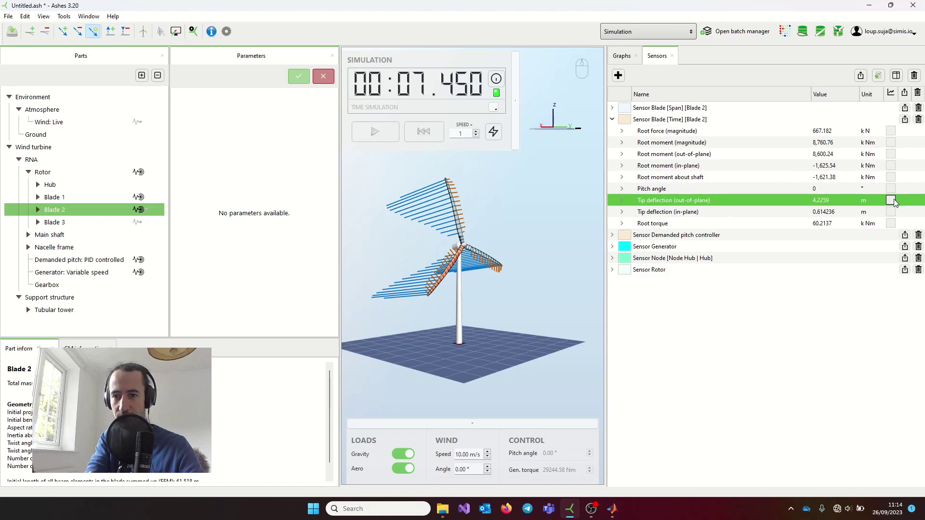
click(621, 56)
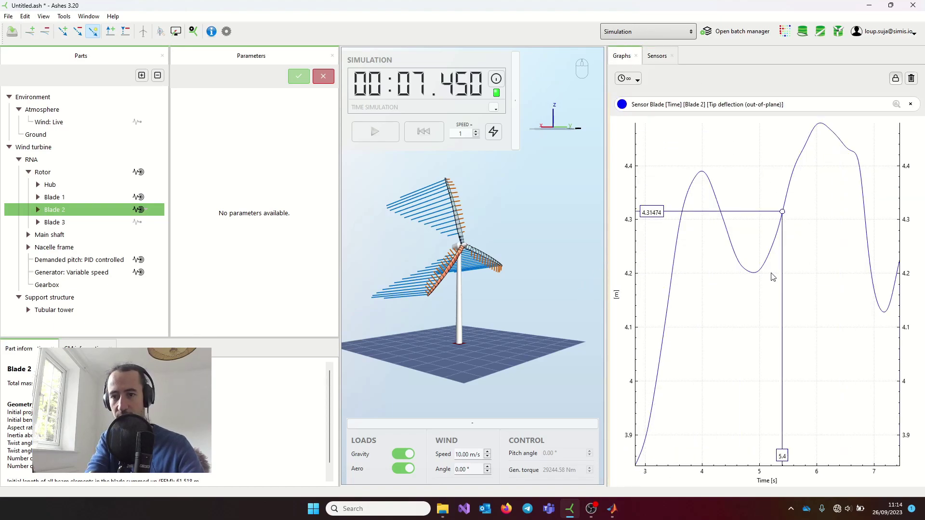
click(380, 132)
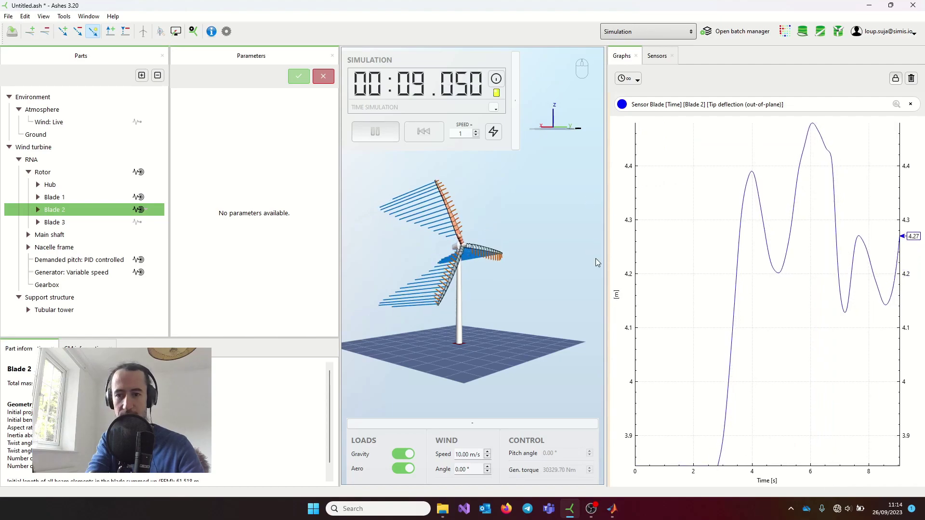
click(378, 131)
Plot the angle of attack along Blade 2's span and continue the simulation to about 24 s
click(656, 56)
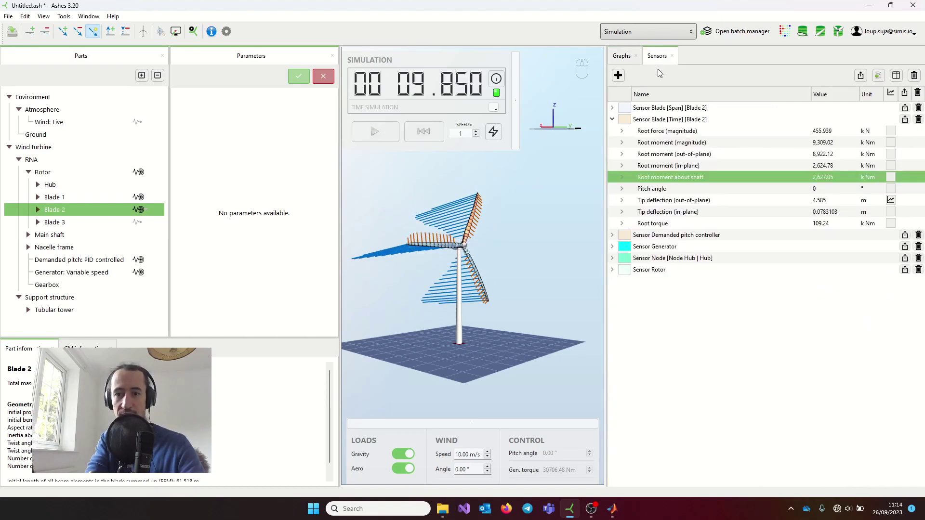
click(611, 108)
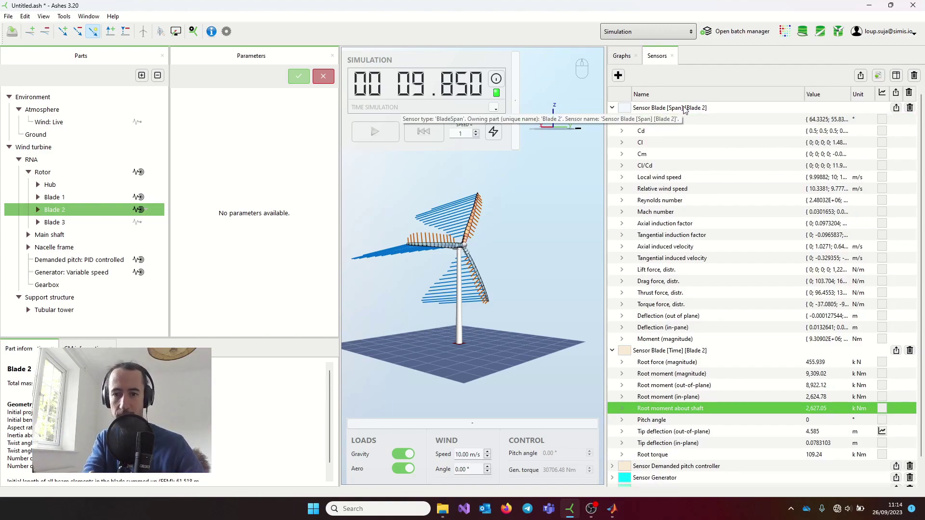
click(882, 119)
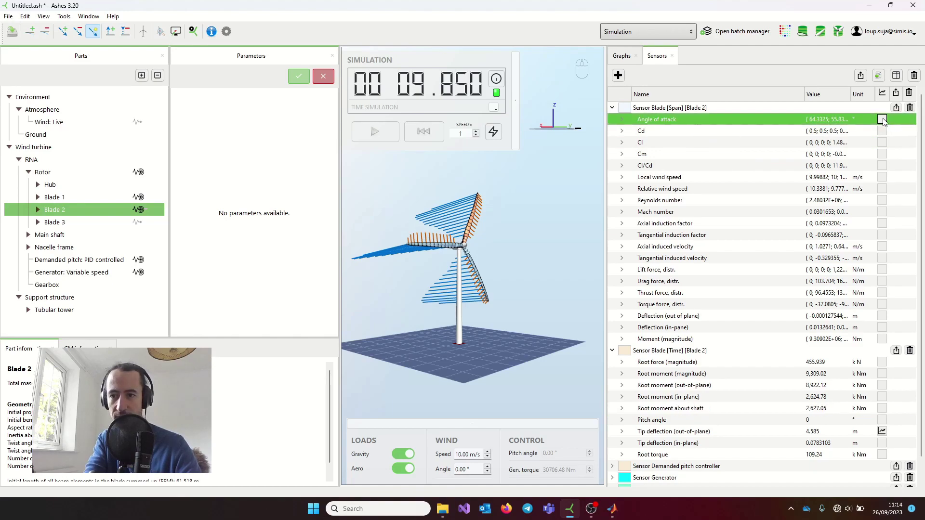
click(621, 57)
click(380, 133)
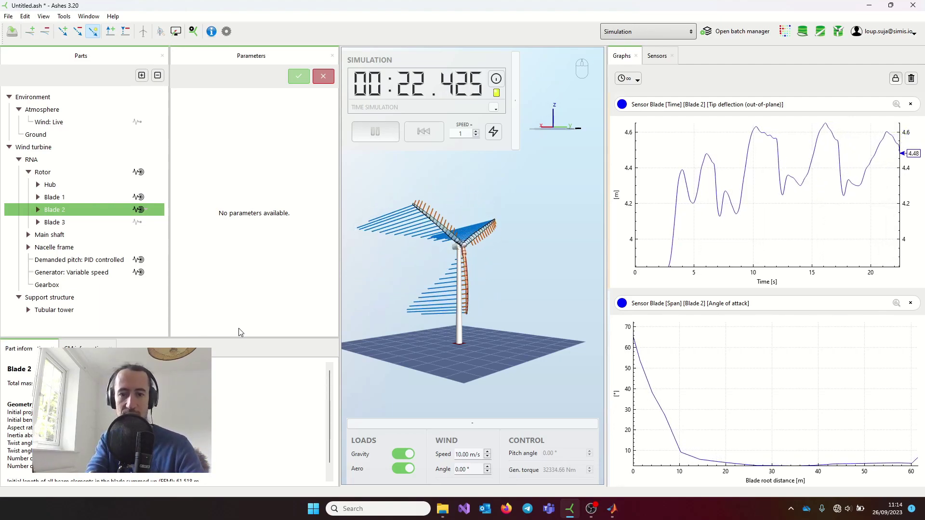
click(377, 135)
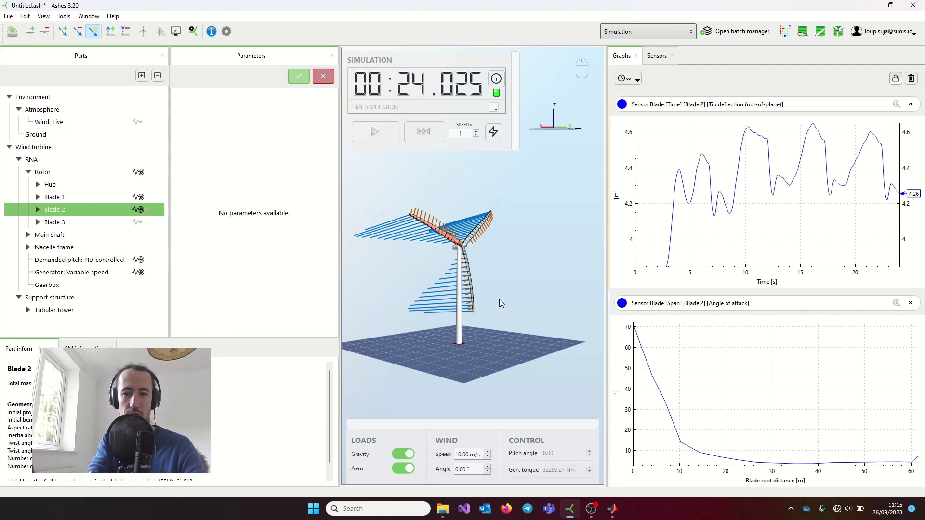
Turn on the wireframe display and examine the nodes along the tower
drag(500, 303, 526, 289)
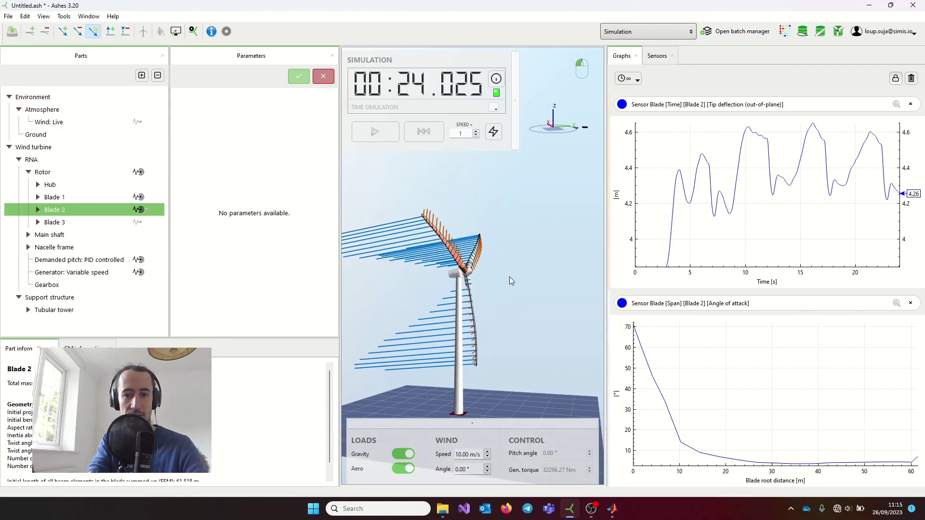
click(143, 32)
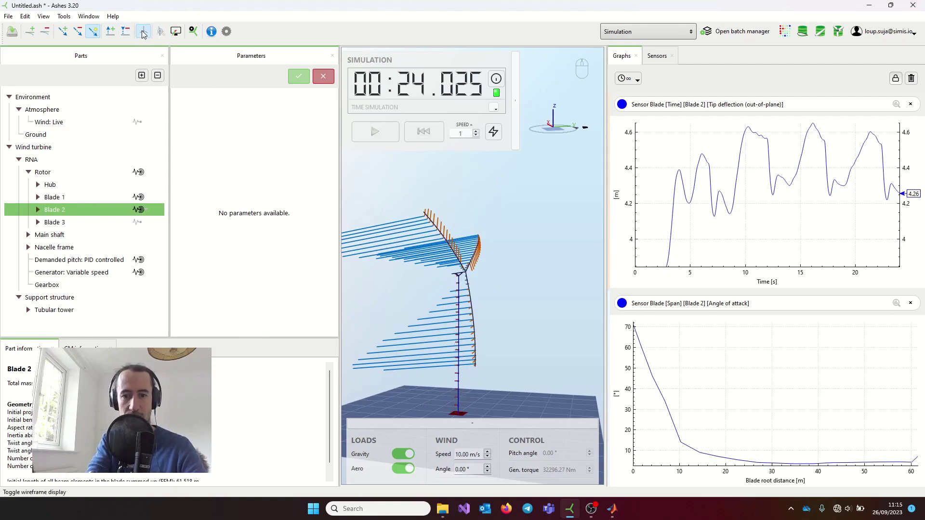
click(144, 33)
click(143, 33)
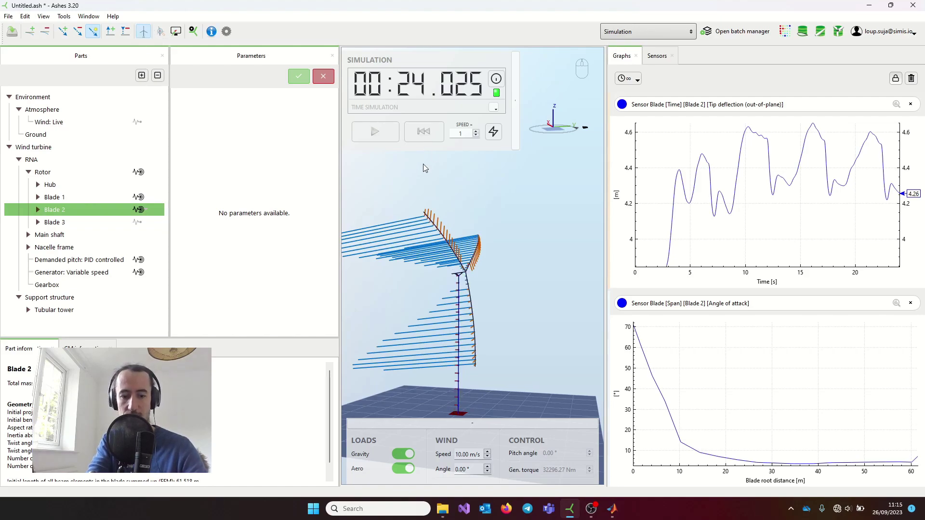
drag(536, 369, 490, 265)
scroll(466, 284, up, 5)
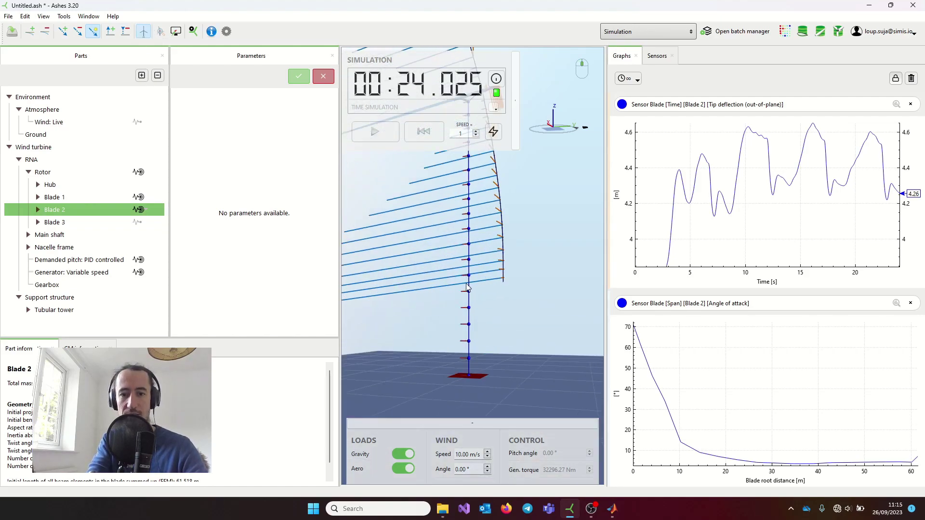
scroll(466, 285, up, 1)
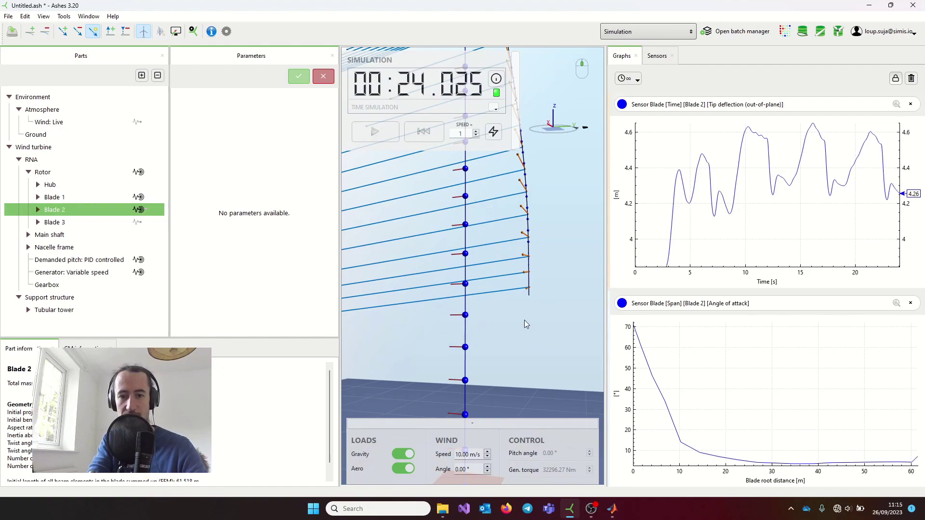
drag(527, 322, 450, 335)
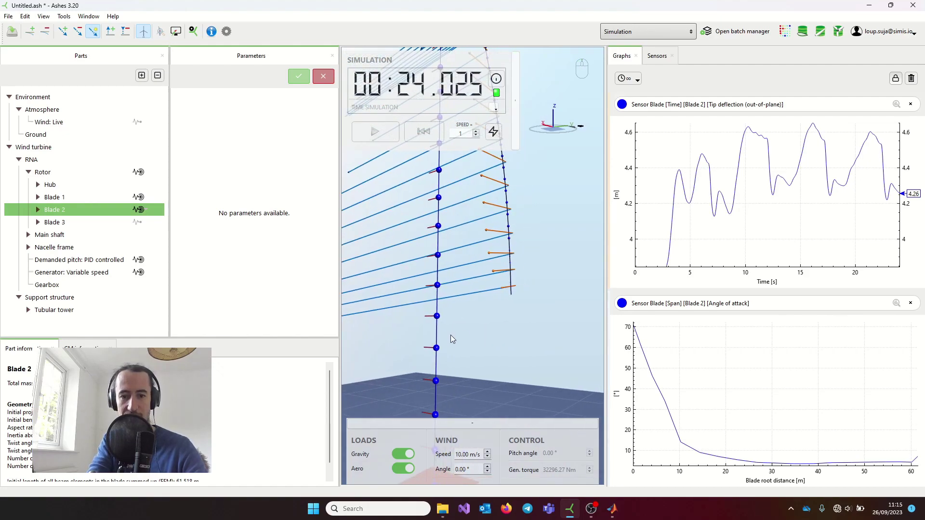
Inspect the information of Node 6 and Element 5 on the tubular tower
click(436, 317)
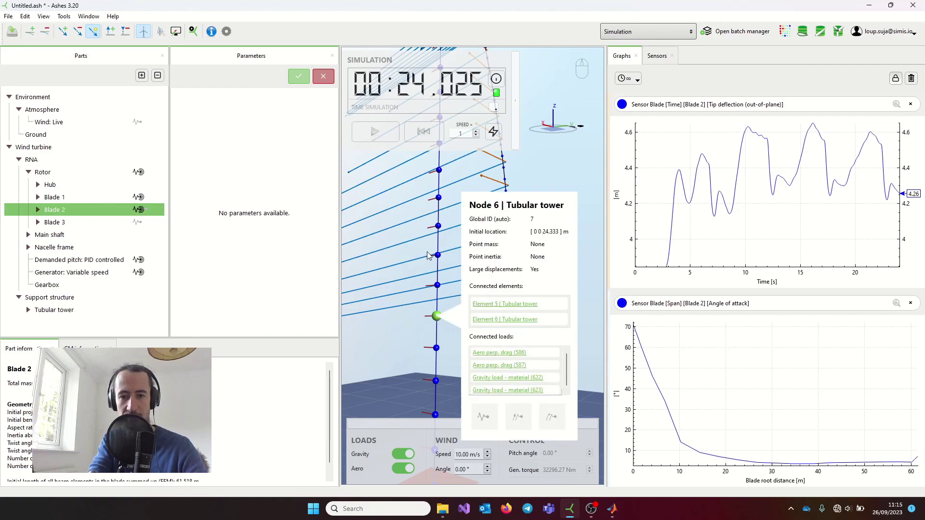
click(437, 333)
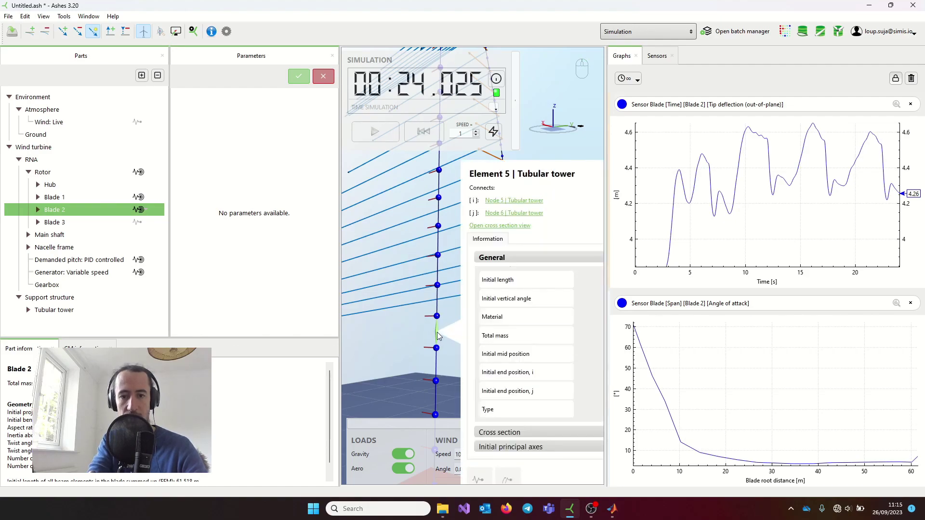
drag(407, 341, 391, 268)
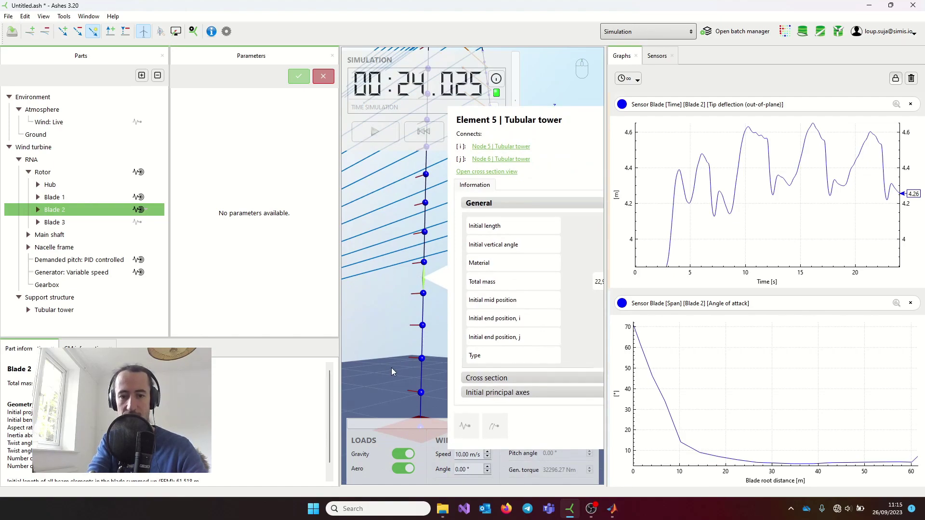
drag(395, 377, 399, 282)
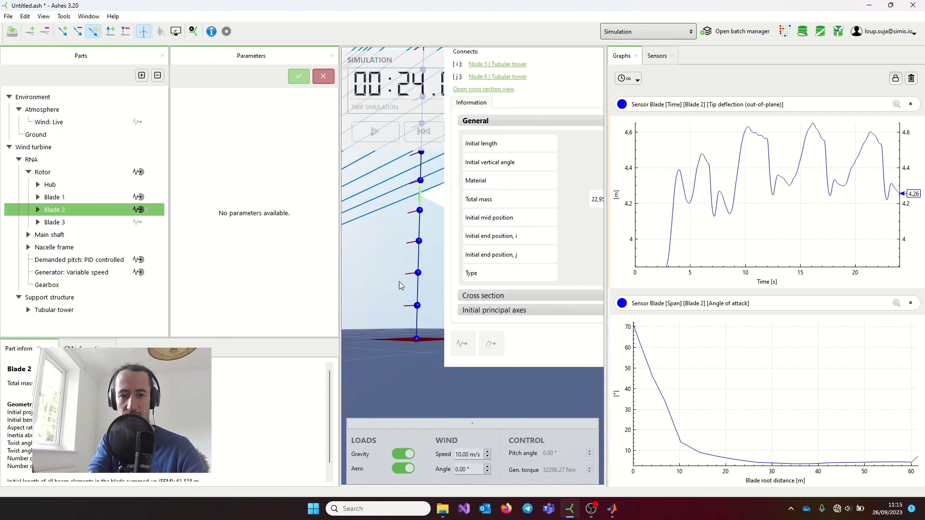
Add a beam element sensor to Element 1 at the base of the tubular tower and locate it in the sensor list
click(417, 326)
click(417, 321)
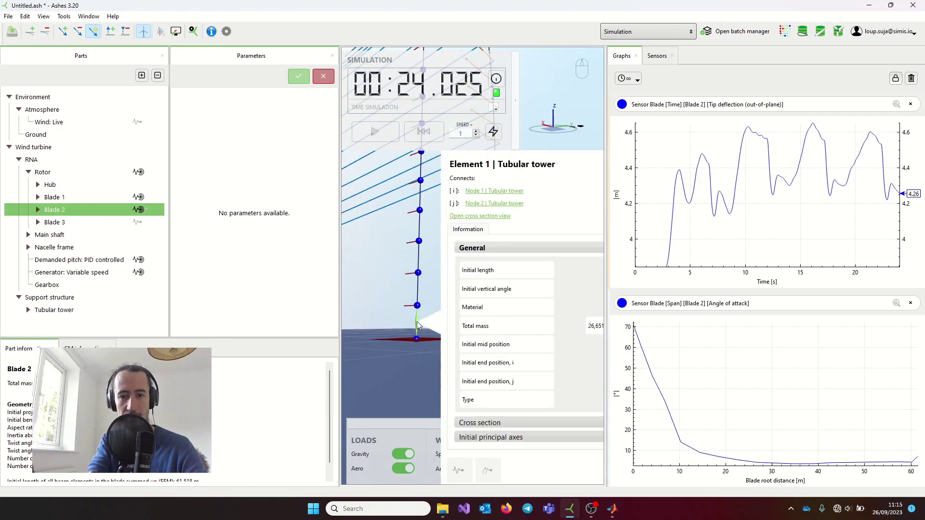
drag(381, 305, 413, 335)
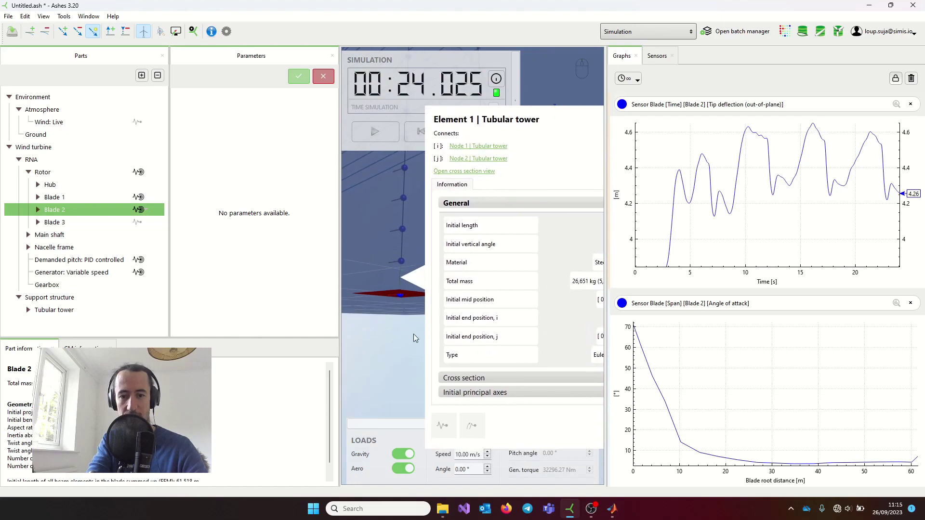
click(444, 426)
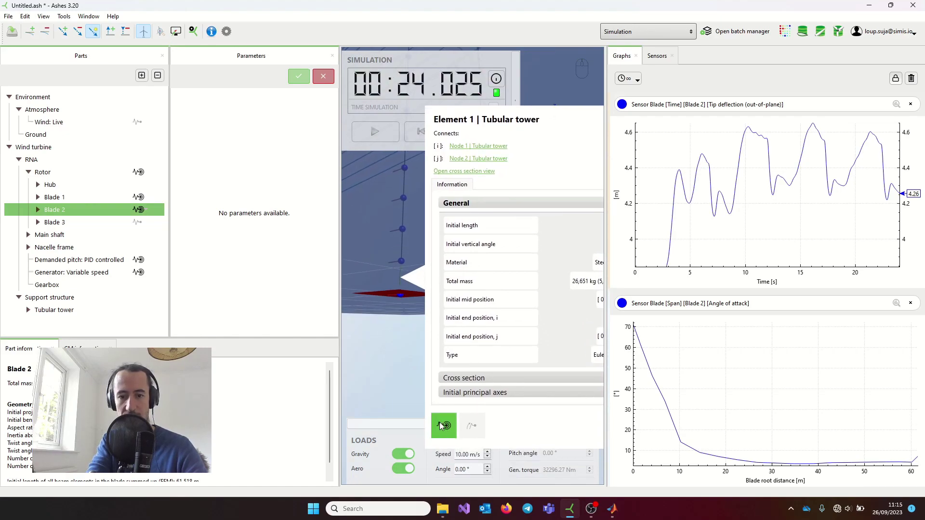
click(651, 58)
click(611, 119)
click(612, 131)
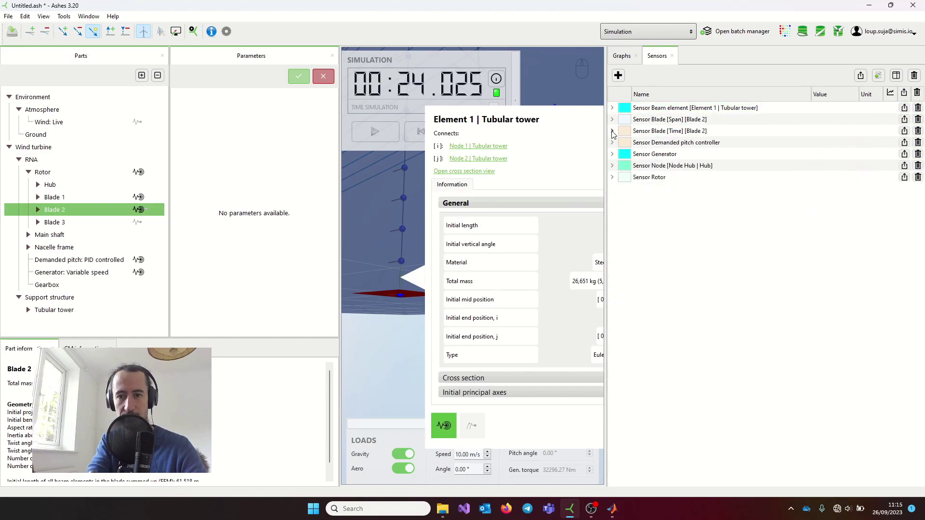
click(670, 134)
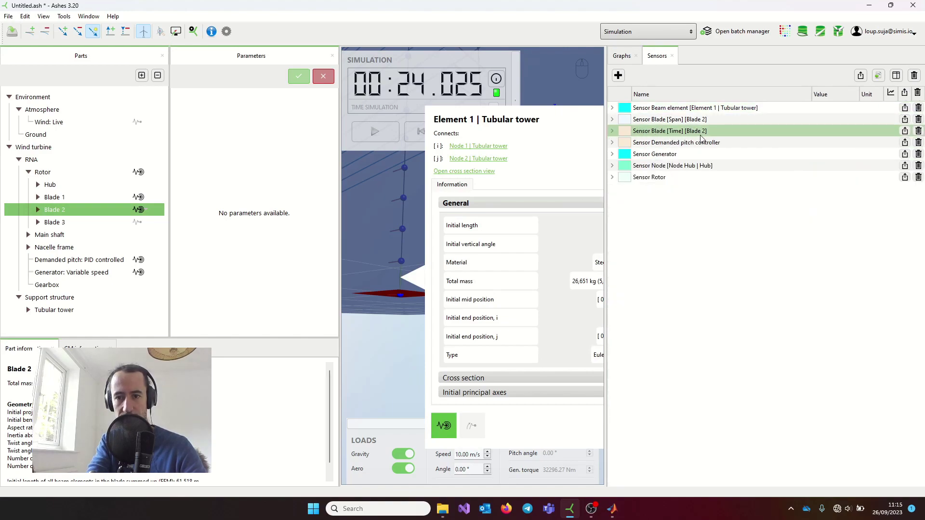
click(702, 108)
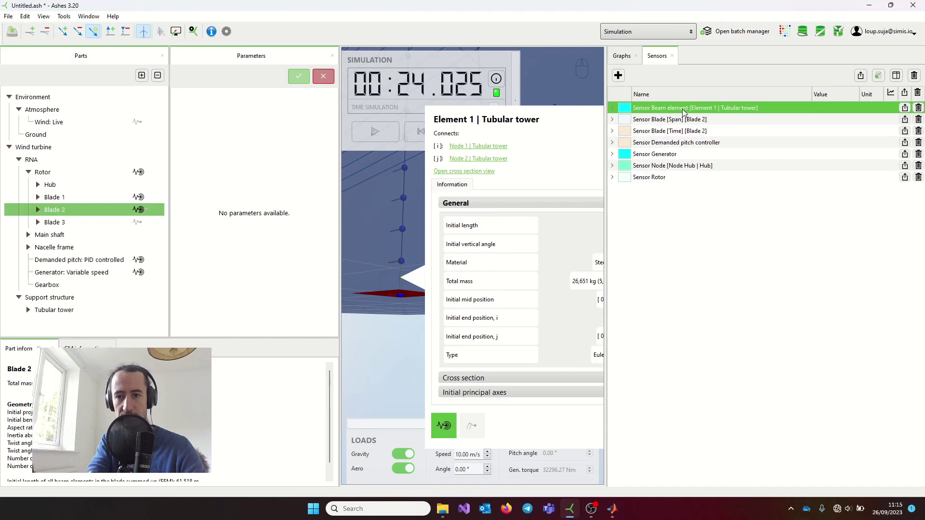
Add a node sensor to the RNA_node at the top of the tubular tower
click(399, 201)
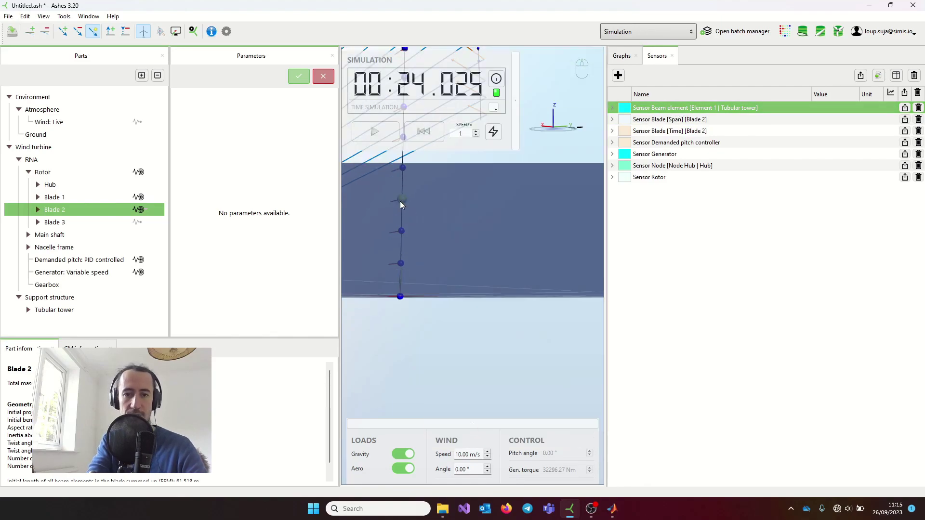
drag(400, 201, 472, 255)
click(483, 200)
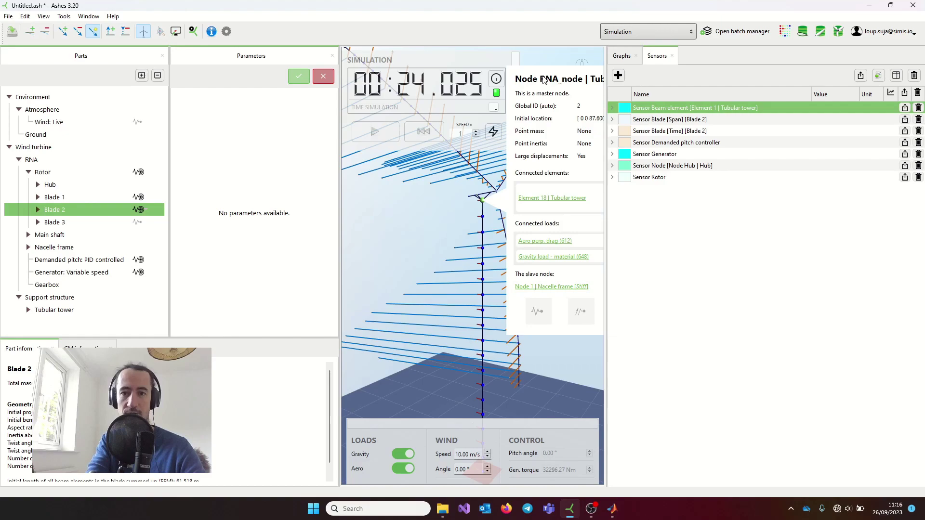
click(539, 312)
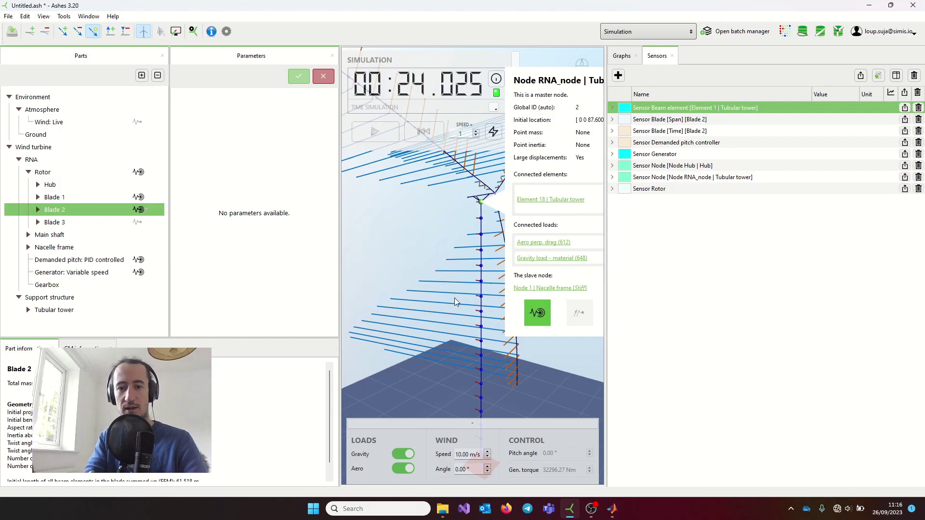
click(409, 200)
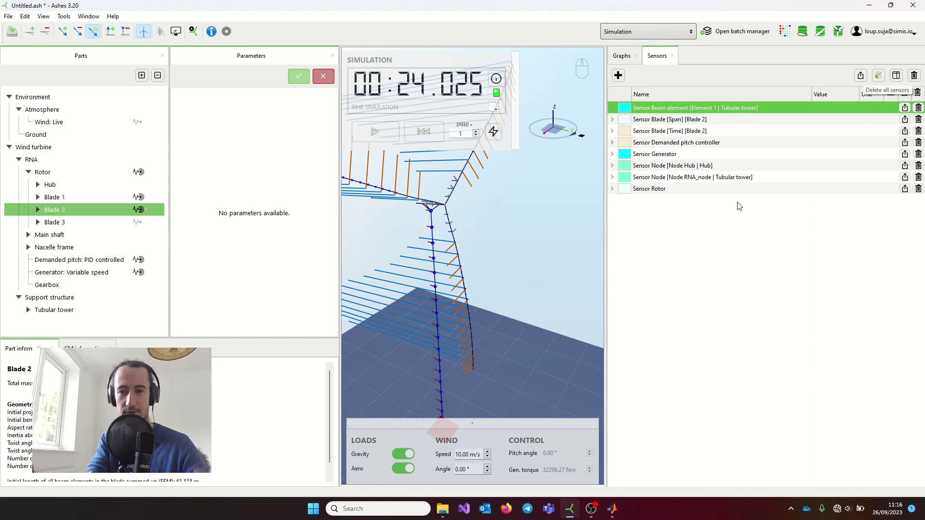
Remove all sensors from the model and add only a Sensor Blade [Span] to Blade 2
click(915, 76)
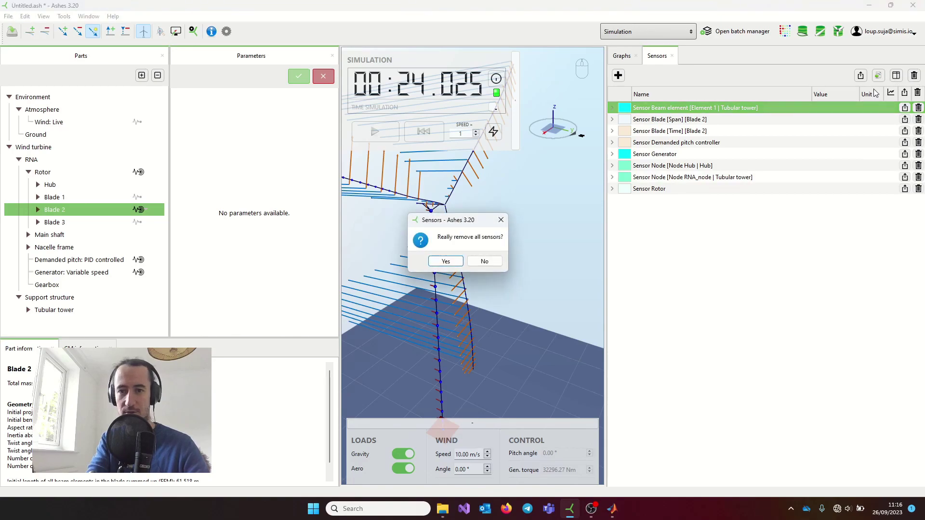
click(445, 261)
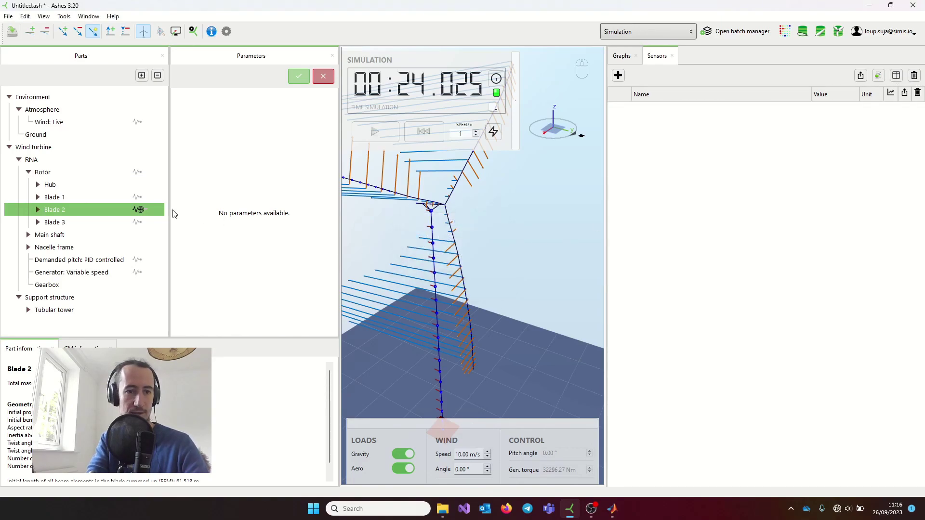
click(145, 210)
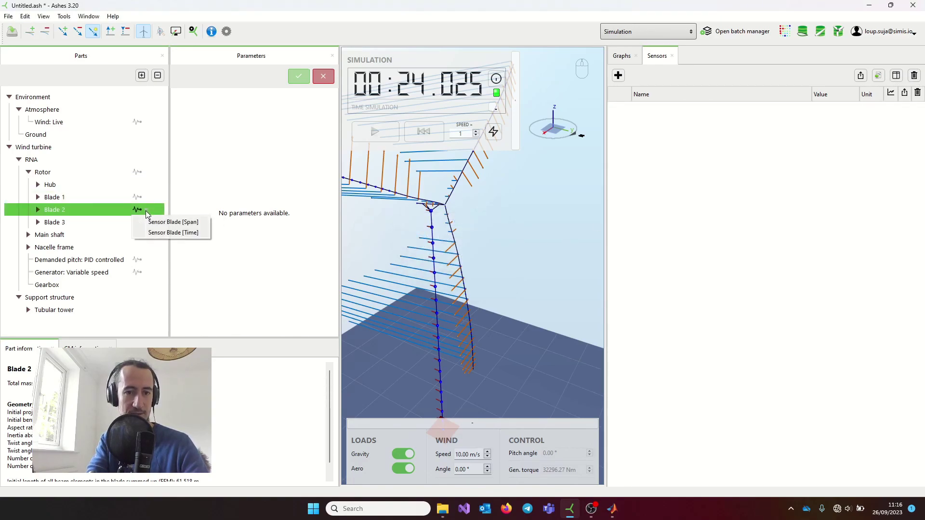
click(164, 219)
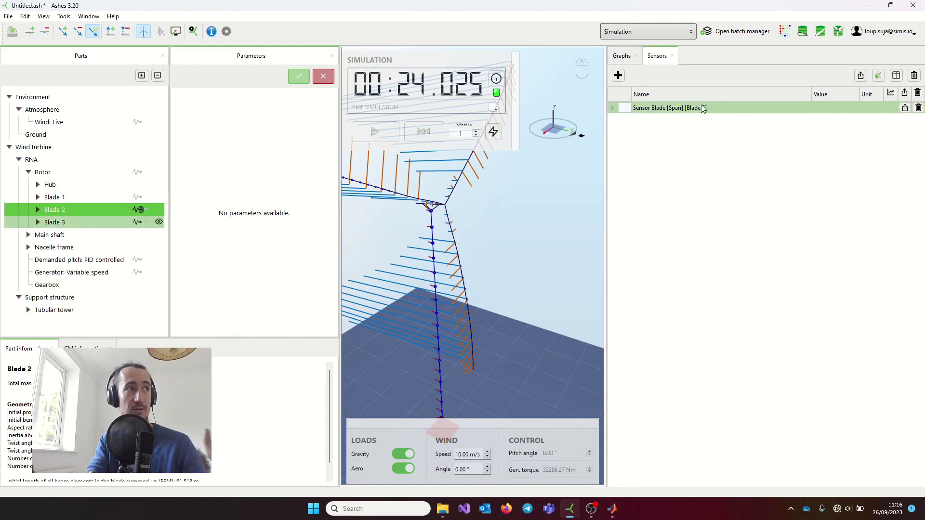
drag(410, 268, 507, 247)
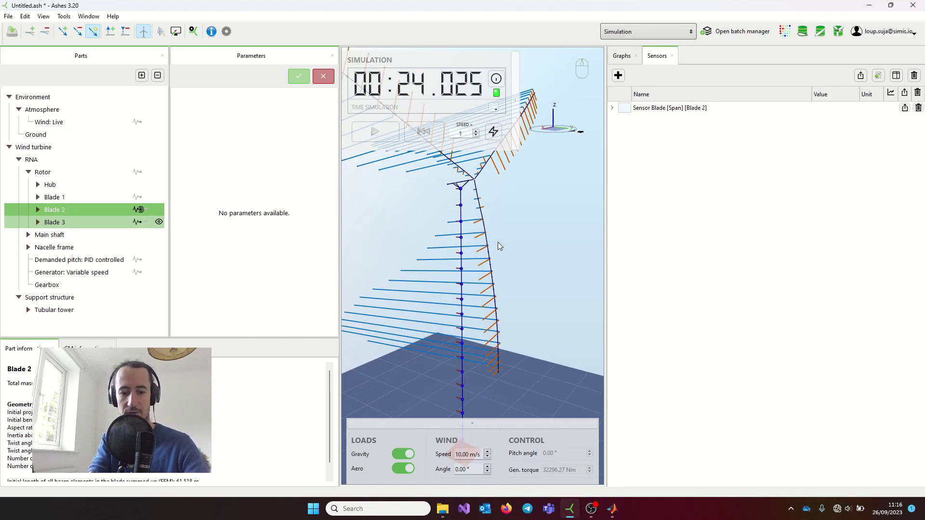
Save the project as NewModel.ash in the Ashes 3.20 folder, replacing the existing file
key(ctrl+s)
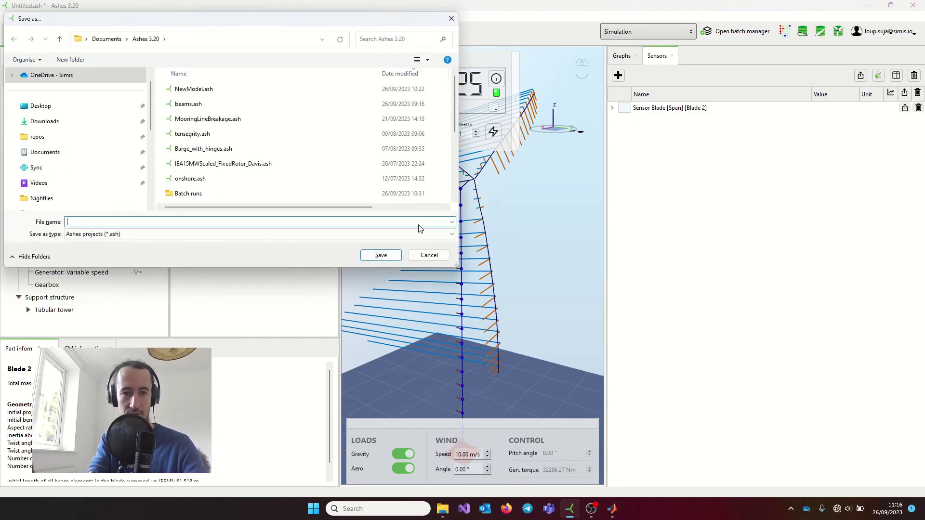
double_click(188, 90)
click(482, 255)
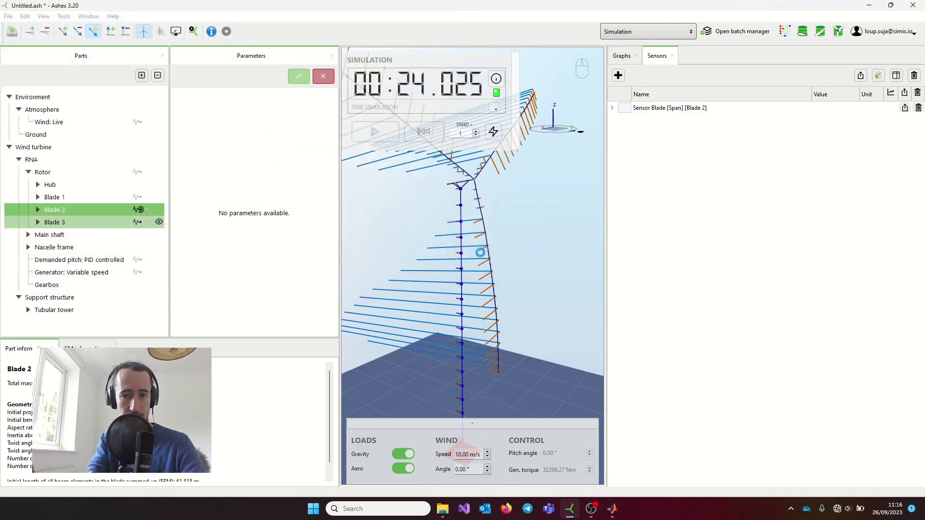
drag(547, 311, 543, 298)
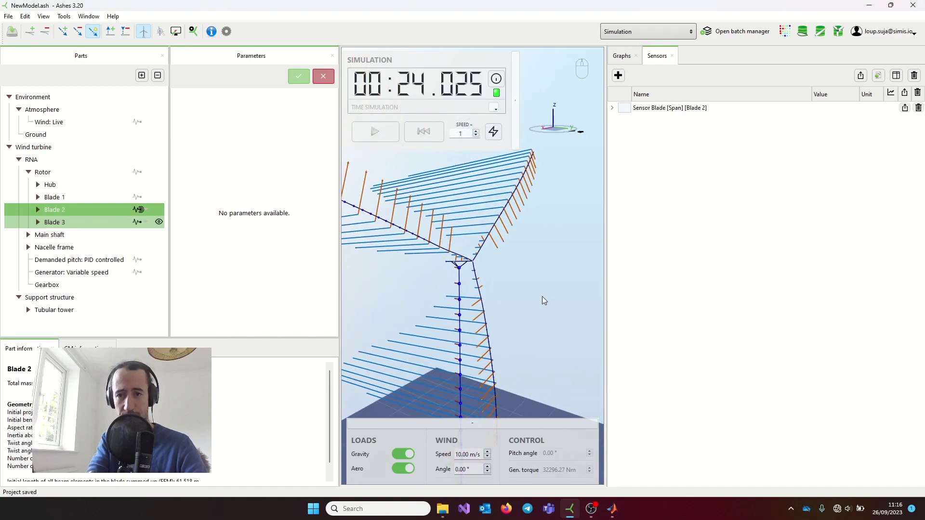
Create a new batch for the NewModel project in the batch manager
click(742, 31)
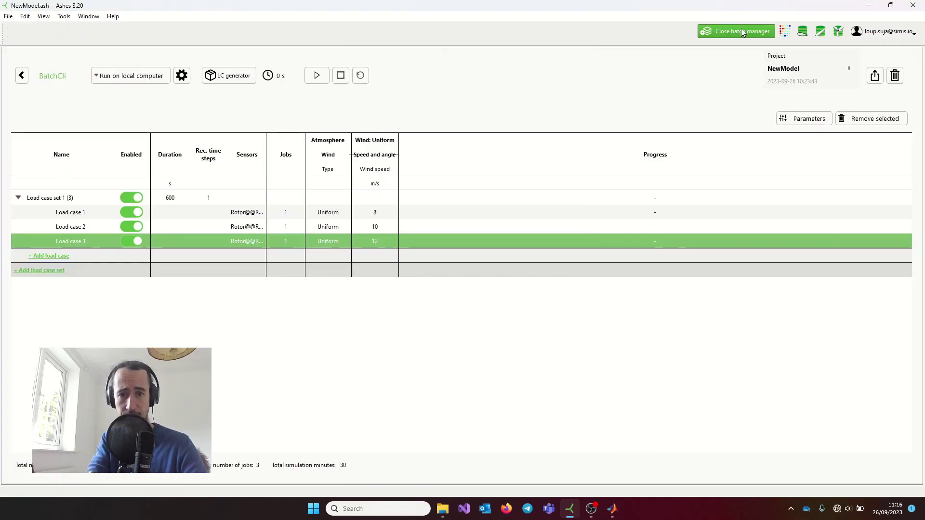
click(22, 76)
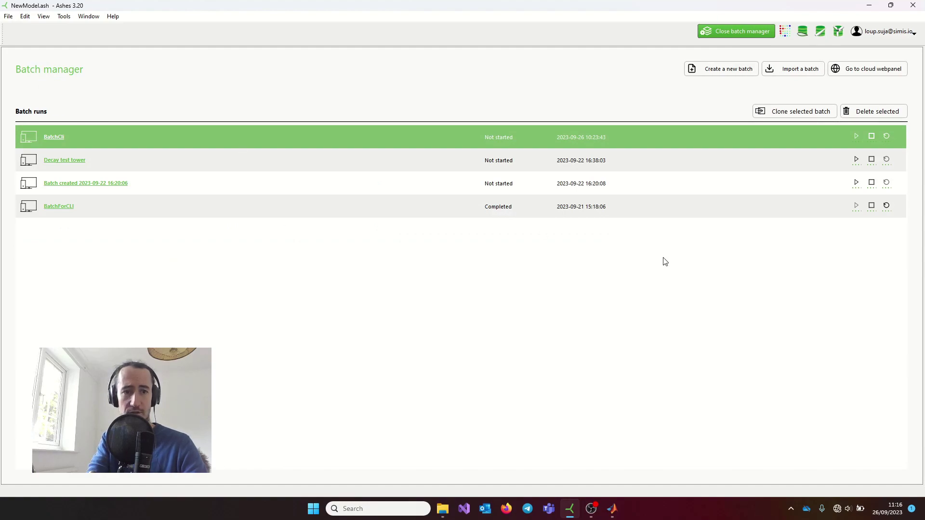
click(729, 72)
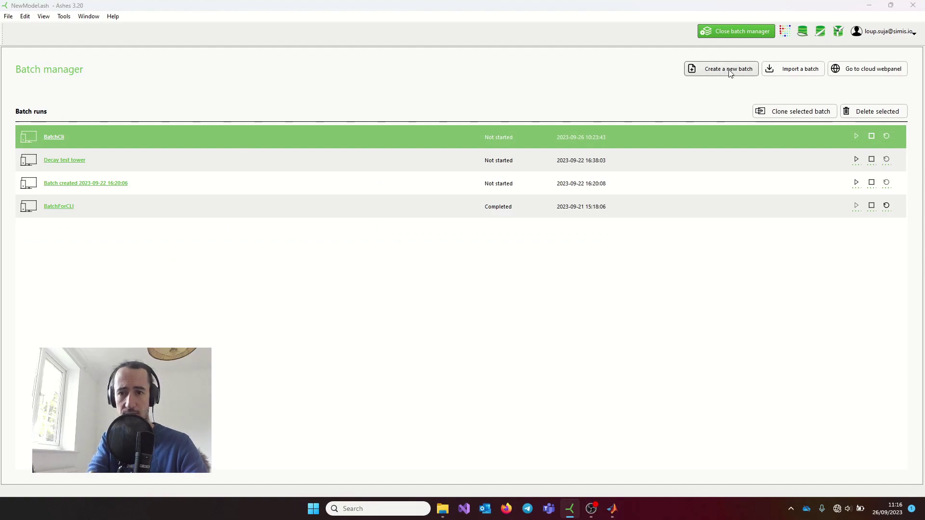
click(446, 311)
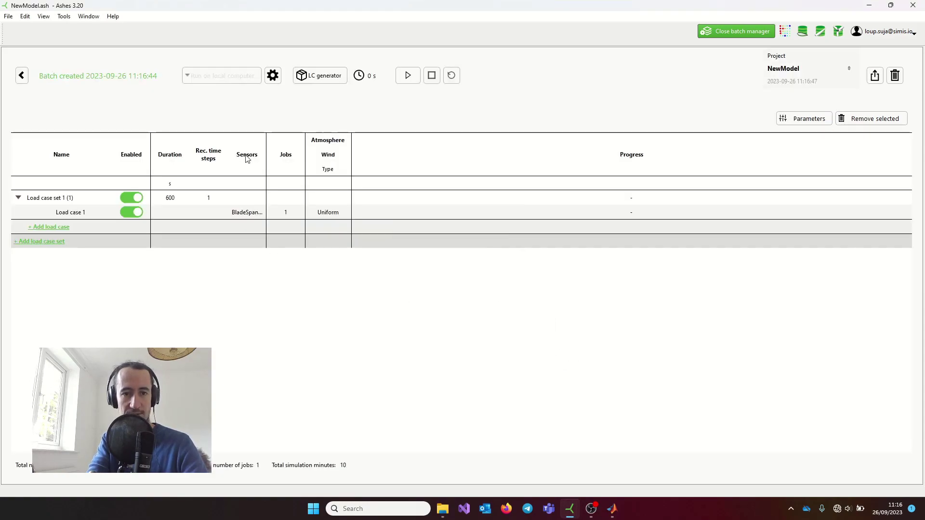
Examine the sensors included in Load case 1 and compare them with the sensor list in the model
click(244, 214)
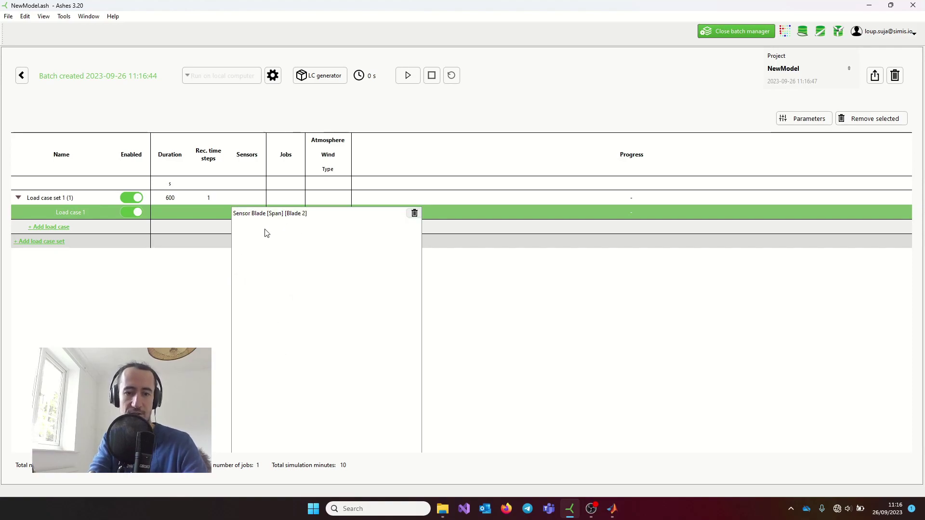
click(564, 336)
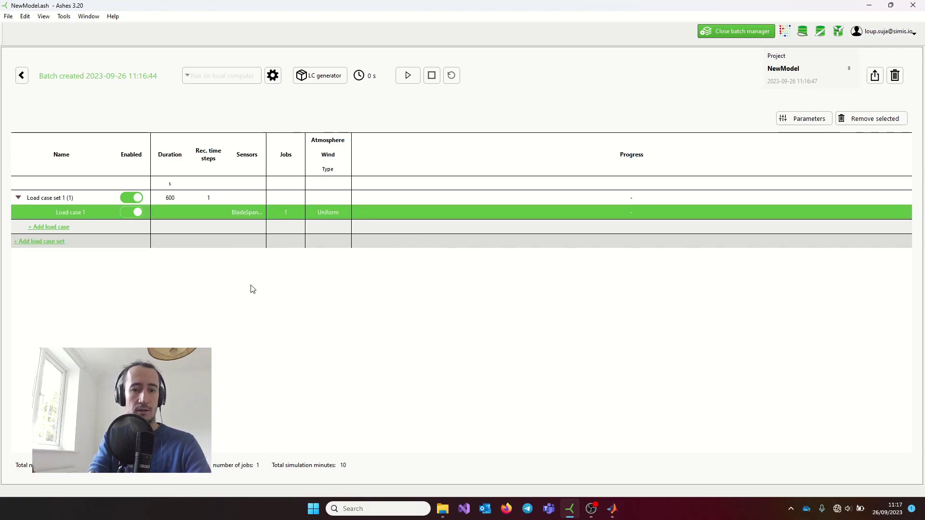
click(243, 214)
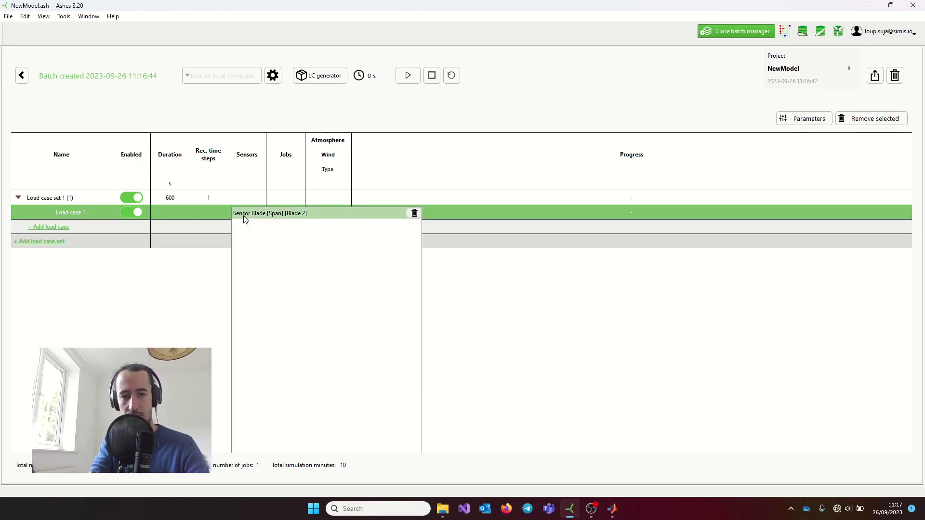
click(538, 333)
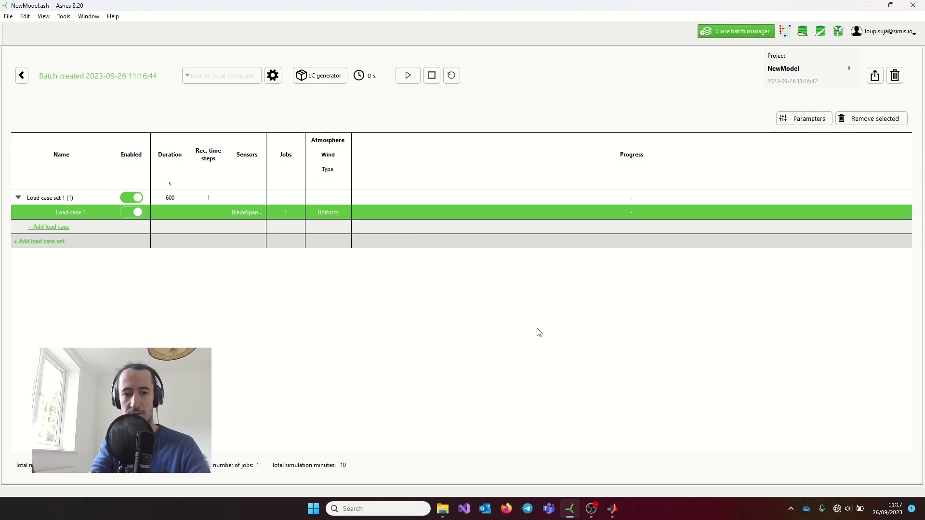
click(727, 31)
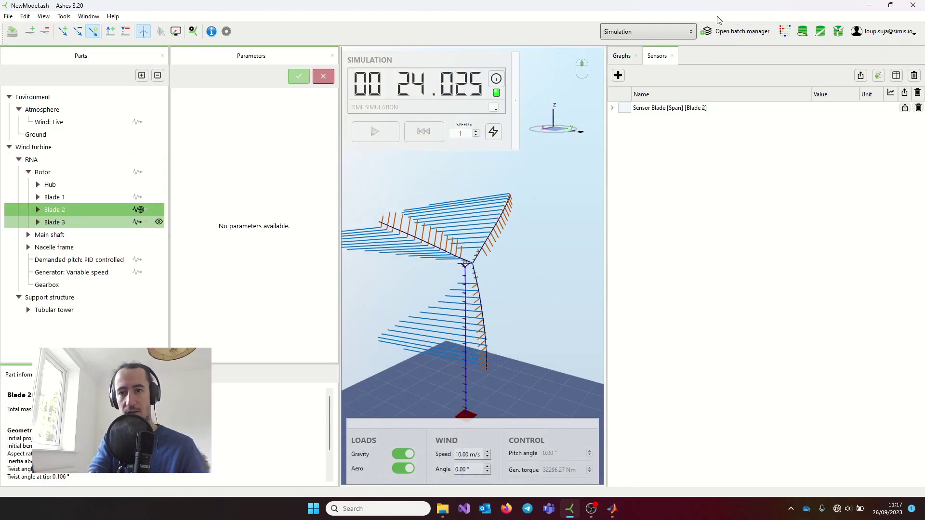
click(736, 31)
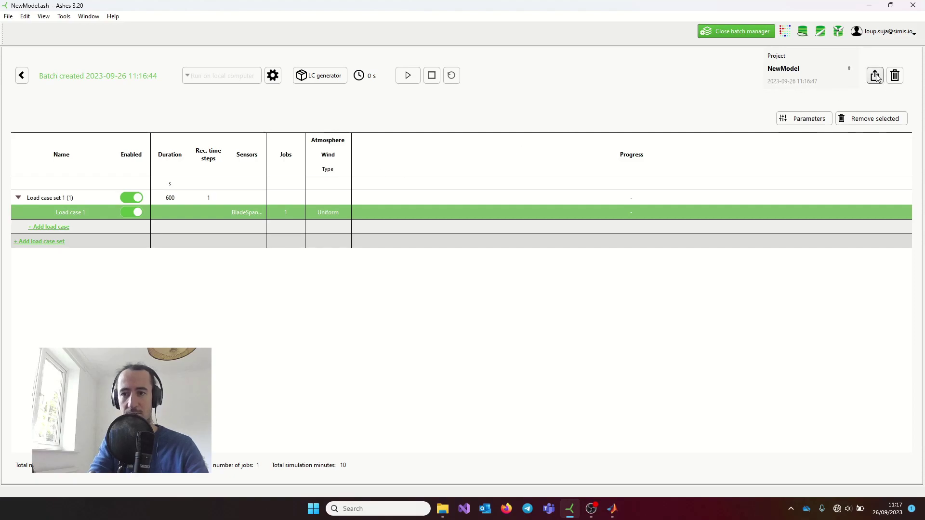
Set the duration of Load case set 1 to 10 s
double_click(175, 198)
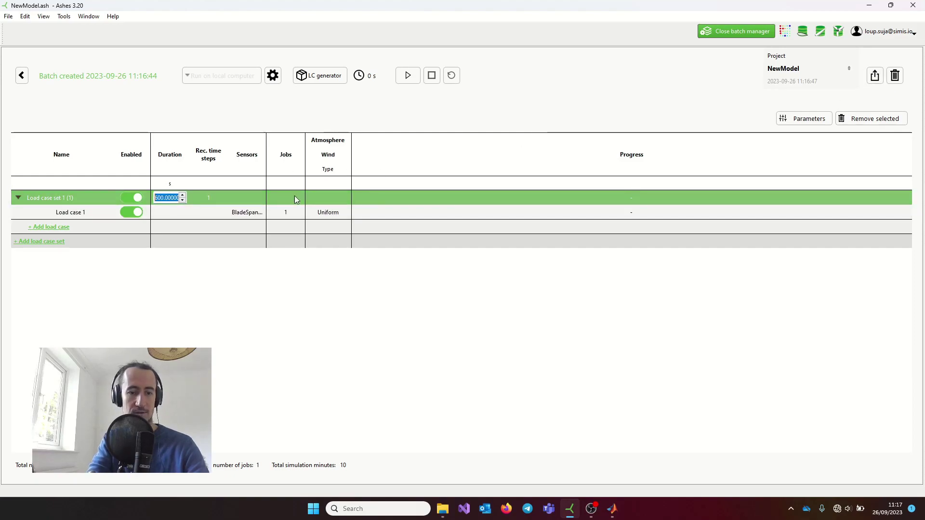
text(10)
key(Tab)
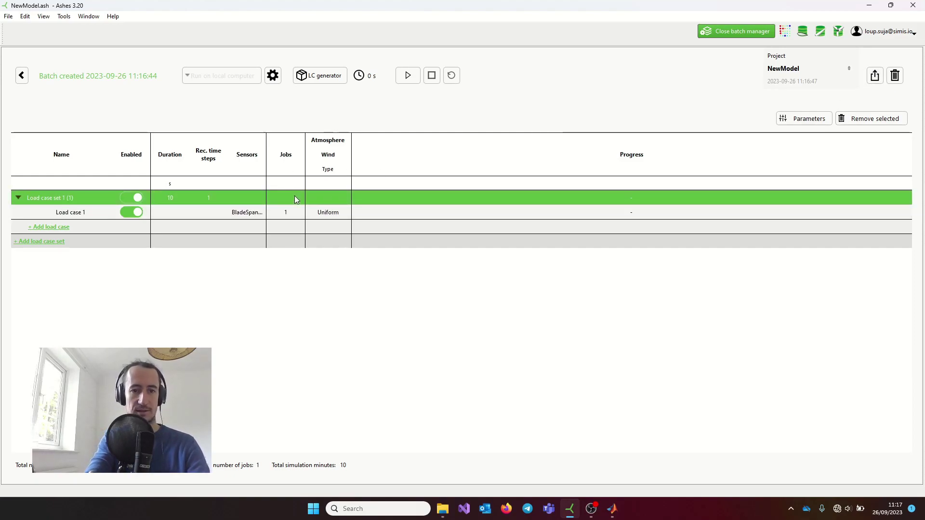
click(631, 405)
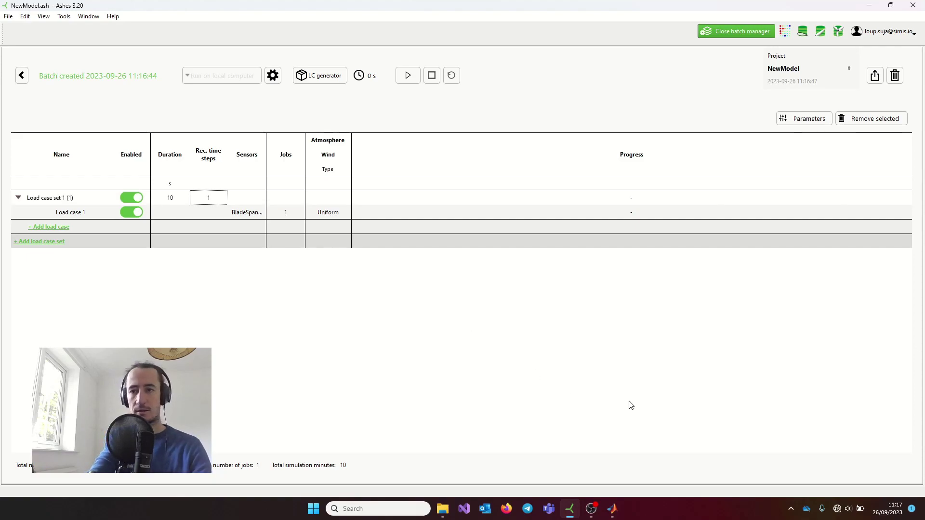
Export the batch to the Ashes 3.20 folder as BatchCli.csv, replacing the existing file
click(875, 76)
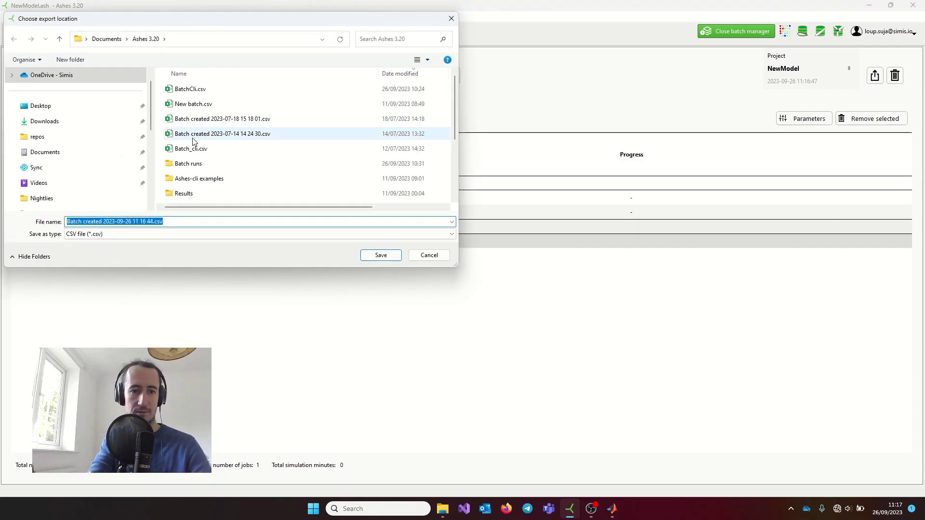
double_click(195, 91)
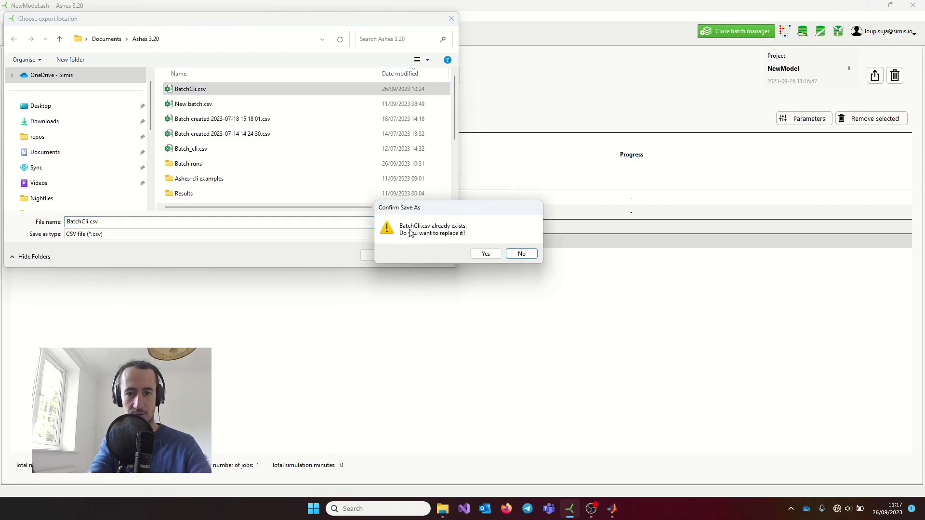
click(486, 255)
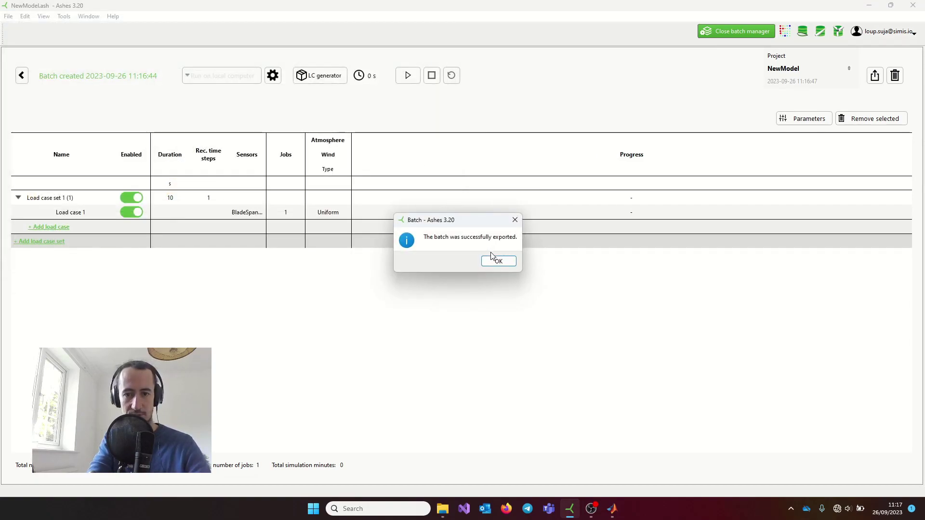
click(498, 261)
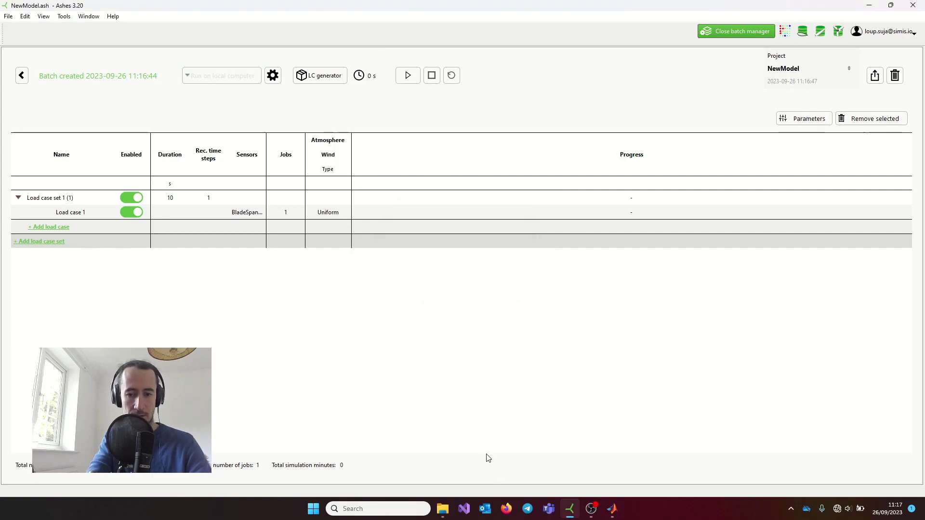
Open the exported BatchCli.csv from the Ashes 3.20 folder in Excel
click(442, 508)
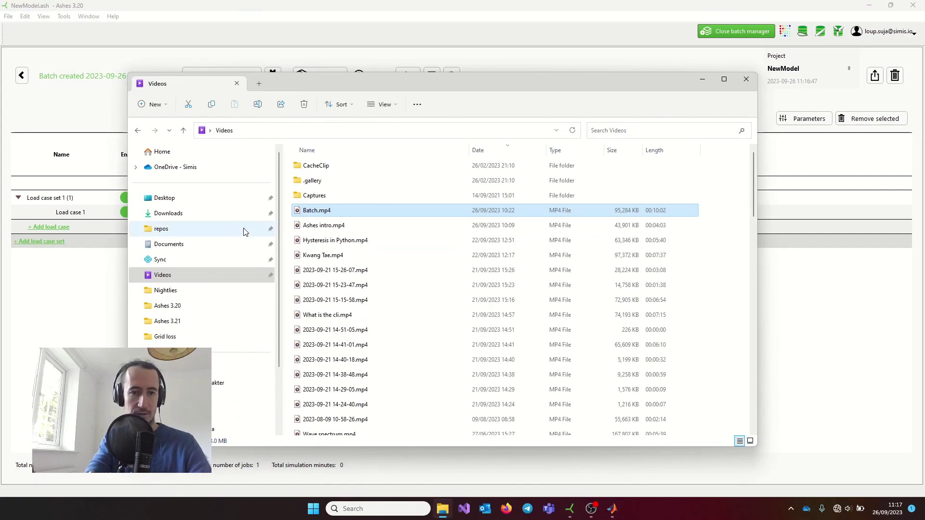
click(167, 306)
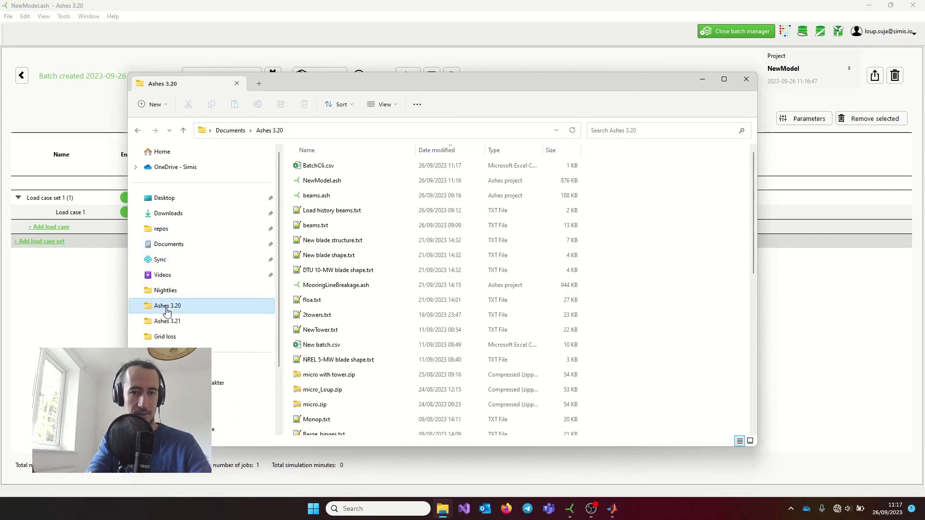
double_click(315, 166)
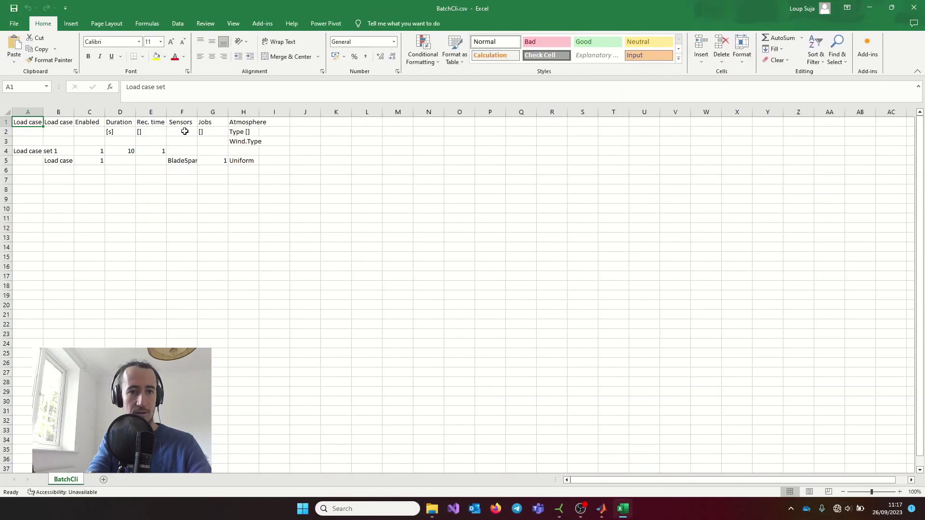
Examine the Sensors column and its entry for the load case in cell F5 without changing it
click(184, 123)
click(183, 160)
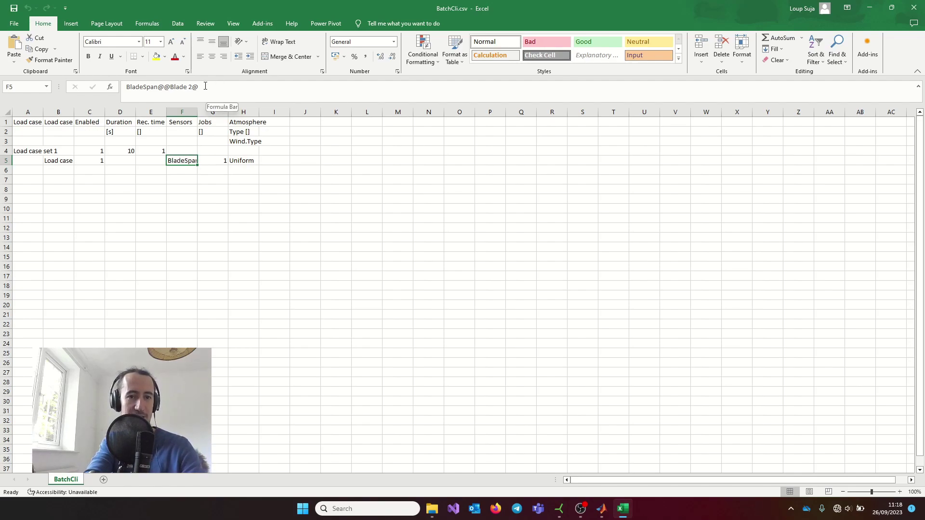
drag(205, 86, 127, 87)
click(143, 87)
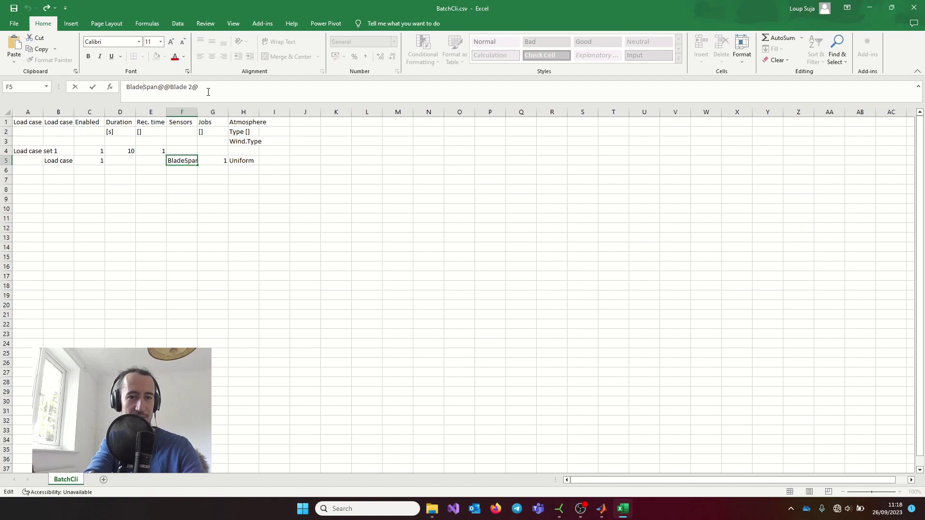
click(341, 160)
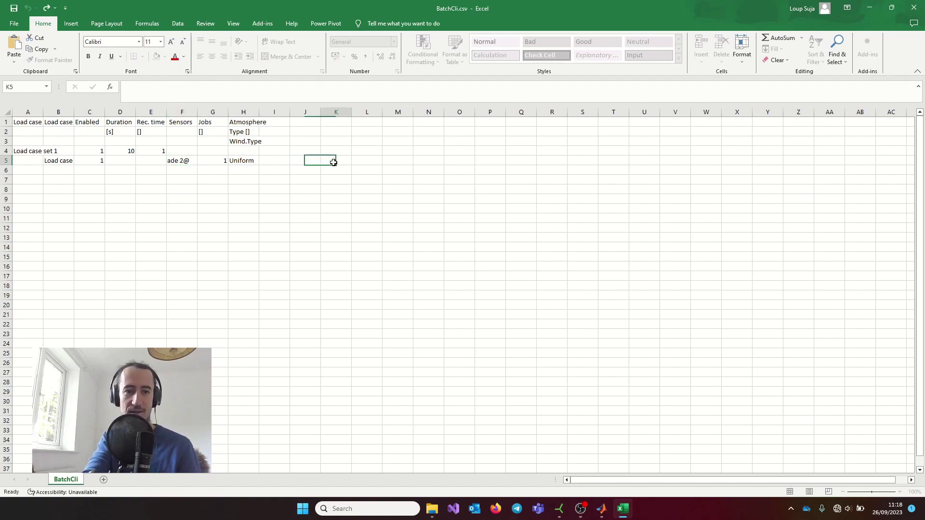
click(183, 159)
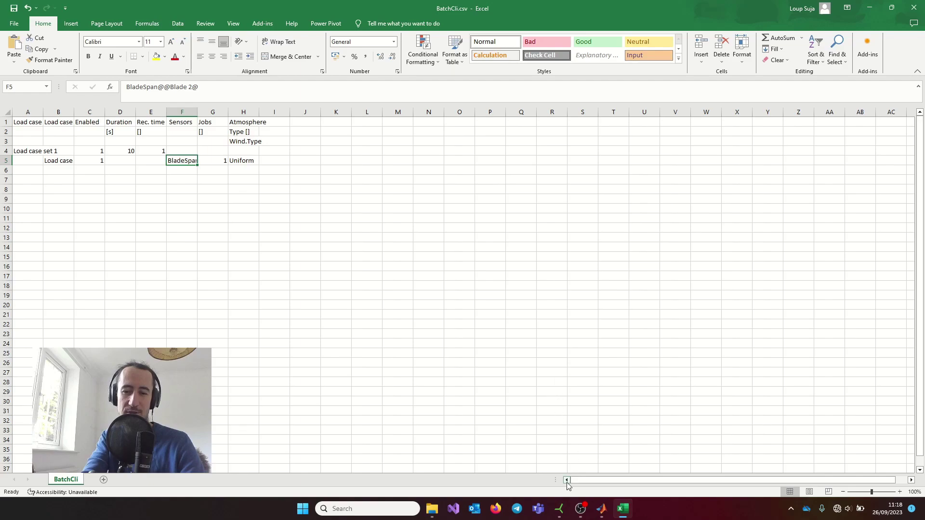
Switch back to the model in Ashes and add a Beam element sensor on element 4 of the tubular tower
click(559, 510)
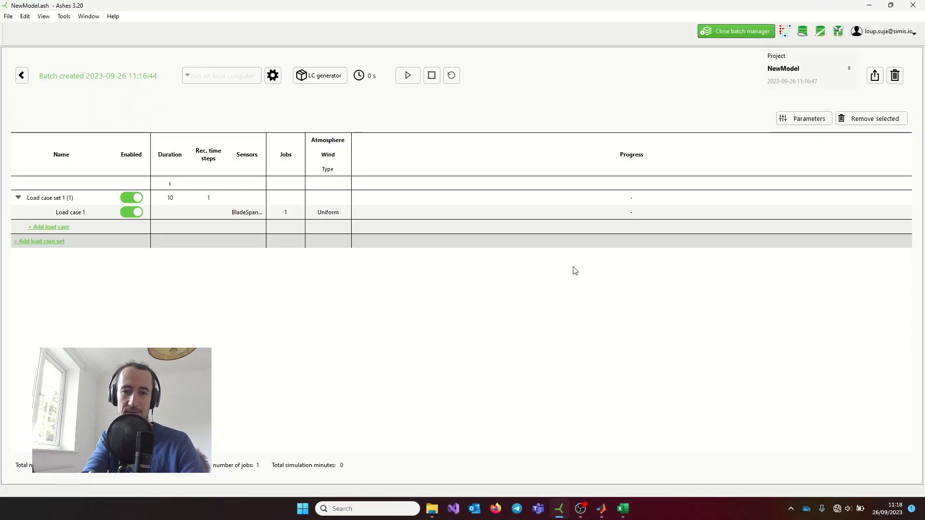
click(735, 33)
drag(498, 382, 500, 313)
scroll(487, 319, up, 5)
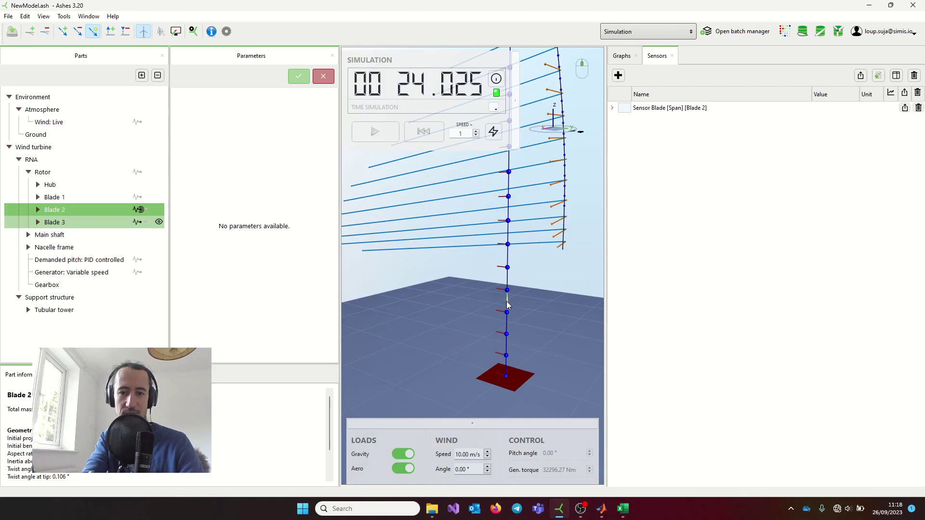
click(506, 305)
click(548, 450)
click(490, 239)
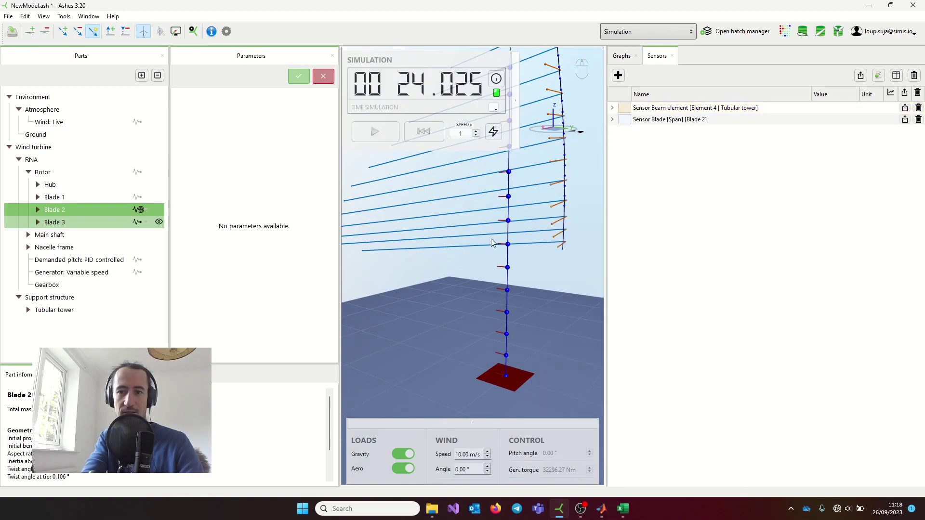
Create another new batch in the batch manager with the default name
click(719, 32)
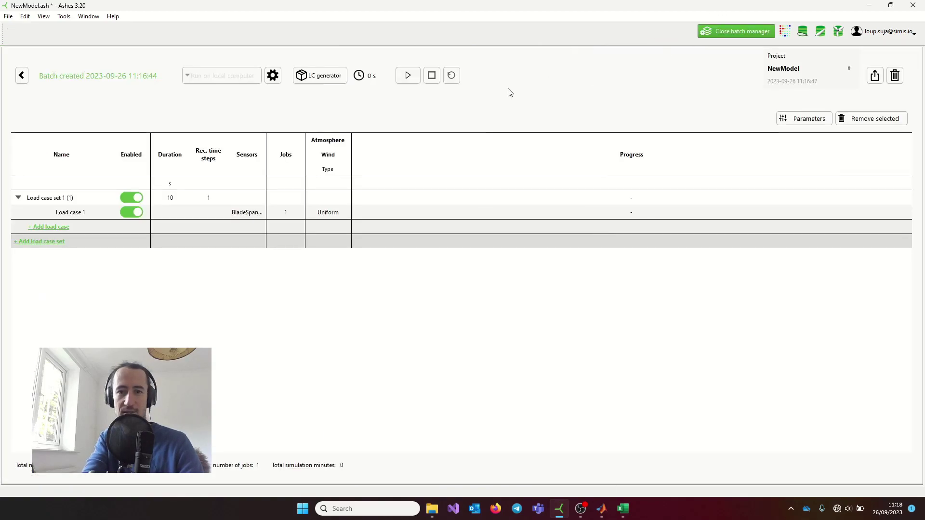
click(21, 75)
click(739, 70)
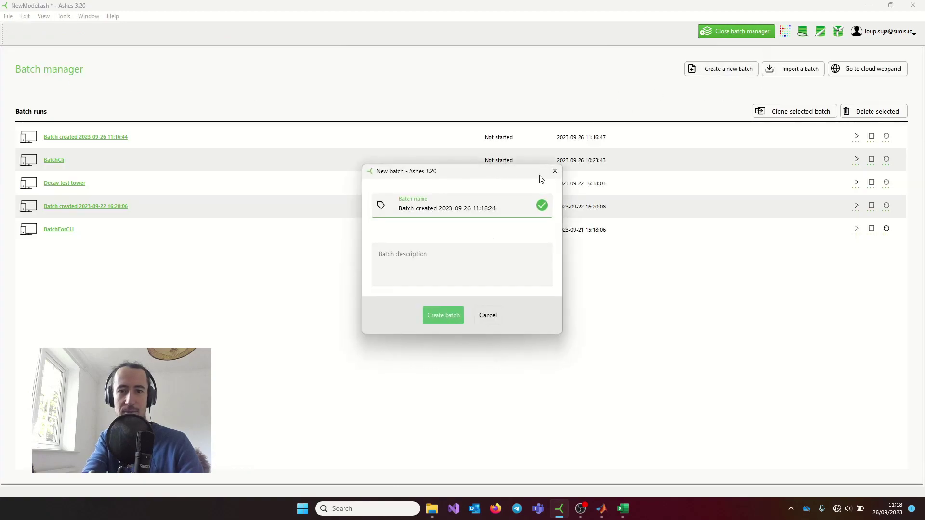
click(426, 315)
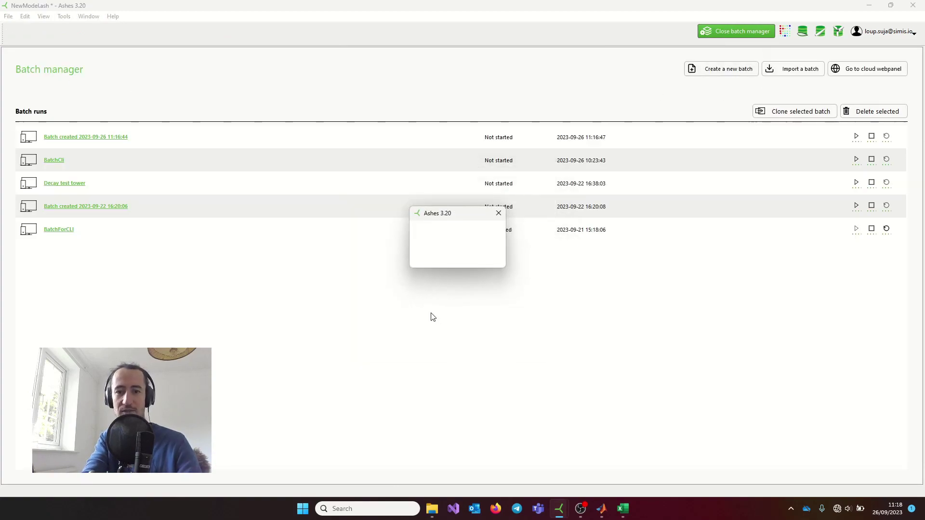
click(874, 76)
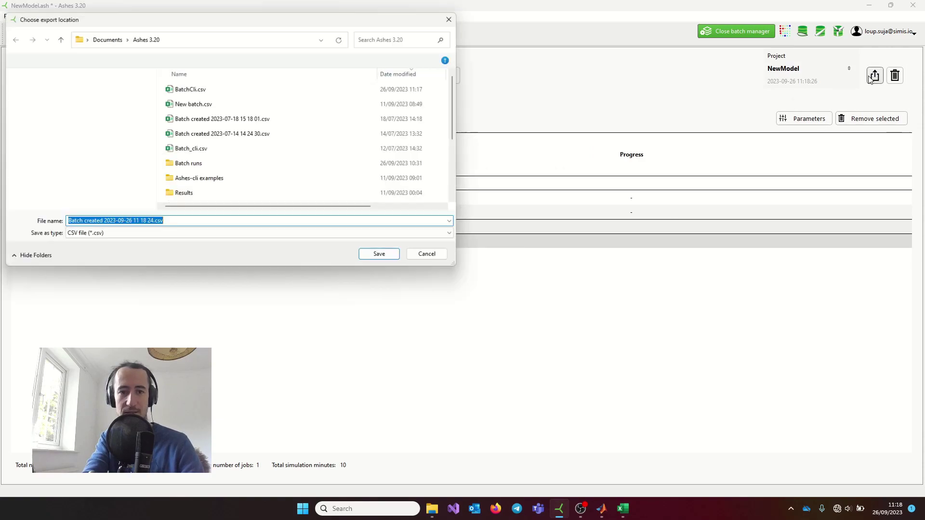
click(381, 256)
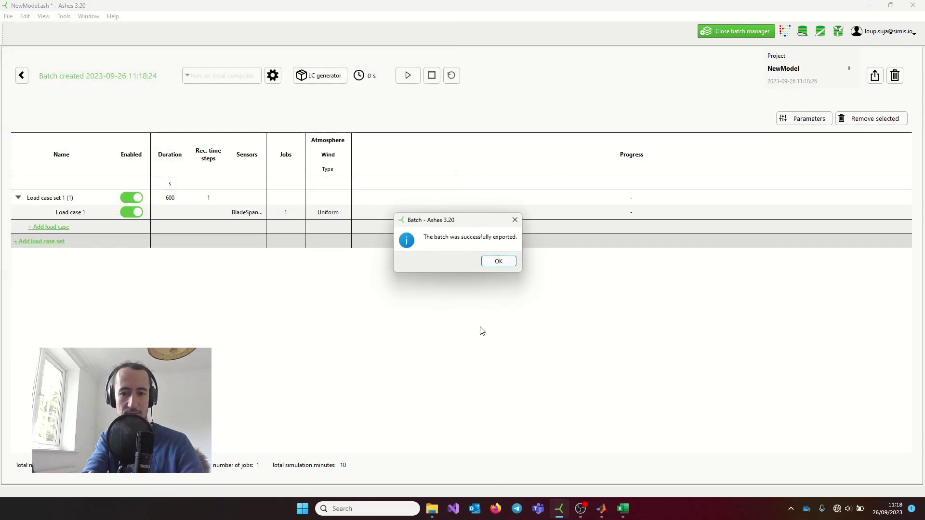
click(496, 260)
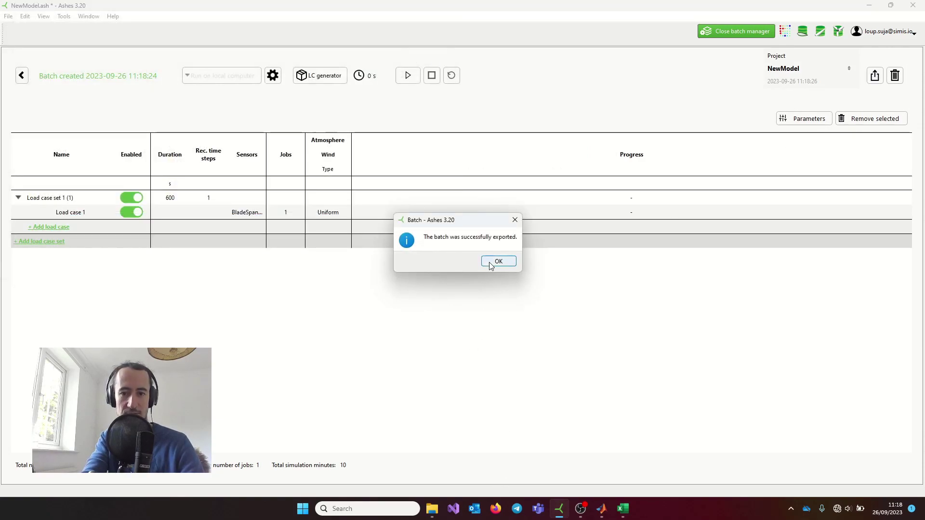
click(433, 509)
double_click(355, 165)
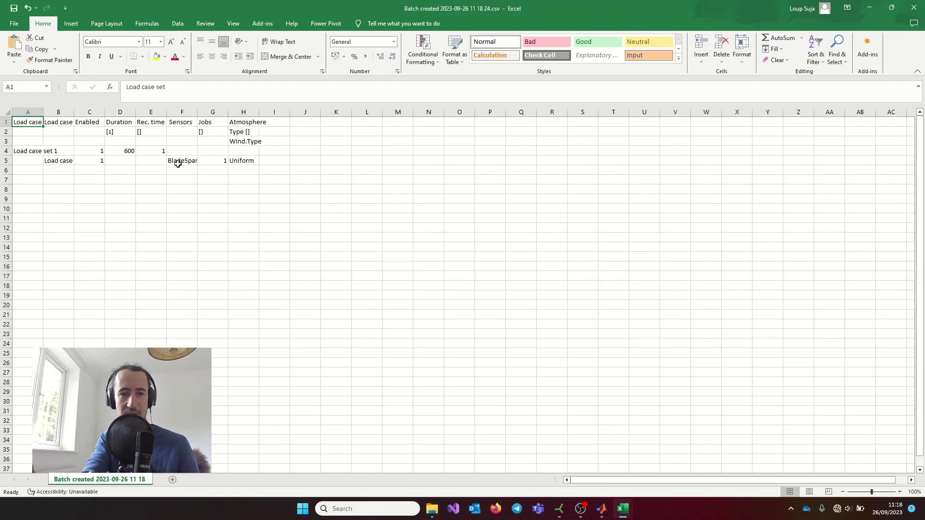
click(182, 160)
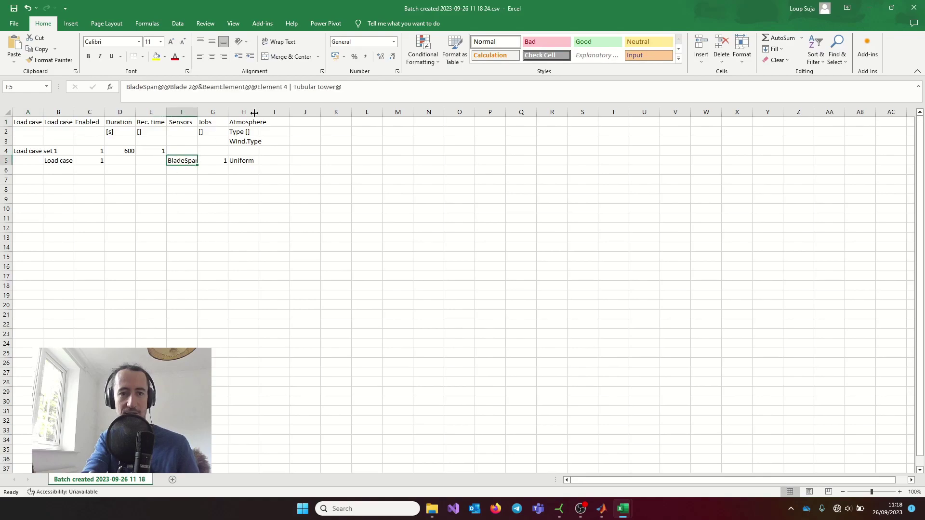
drag(200, 87, 343, 88)
click(357, 90)
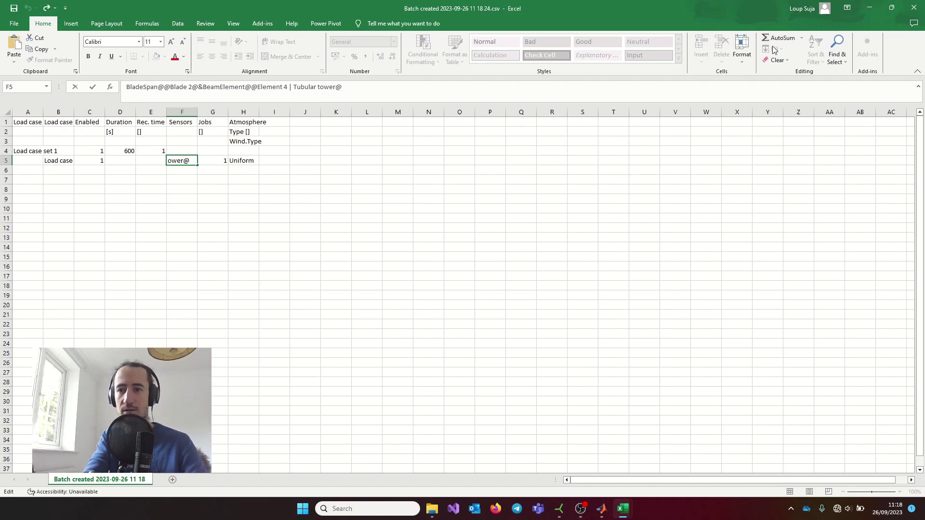
click(916, 7)
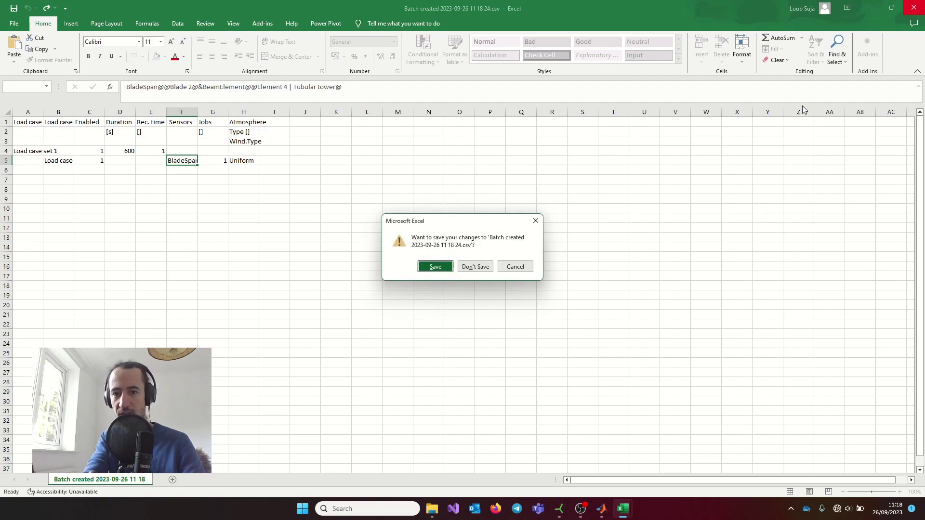
click(482, 267)
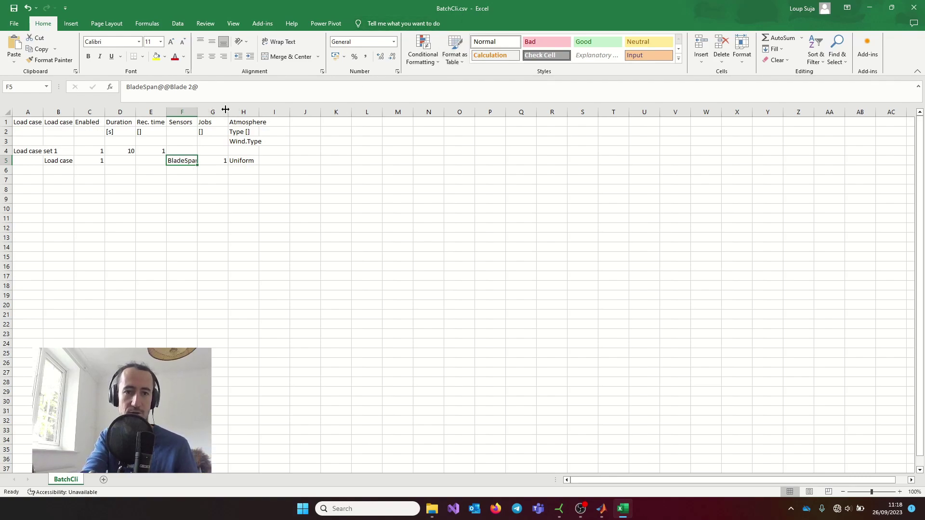
click(212, 87)
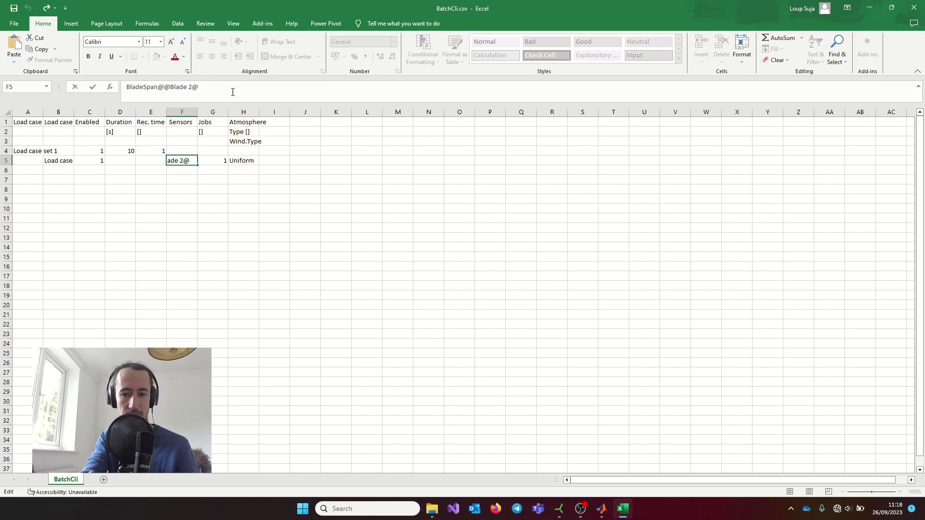
click(335, 189)
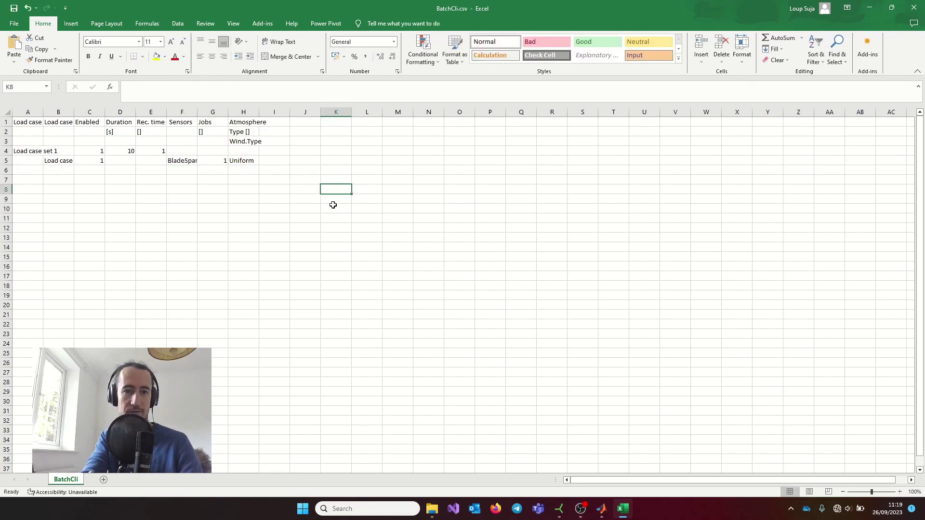
key(ctrl+s)
click(428, 281)
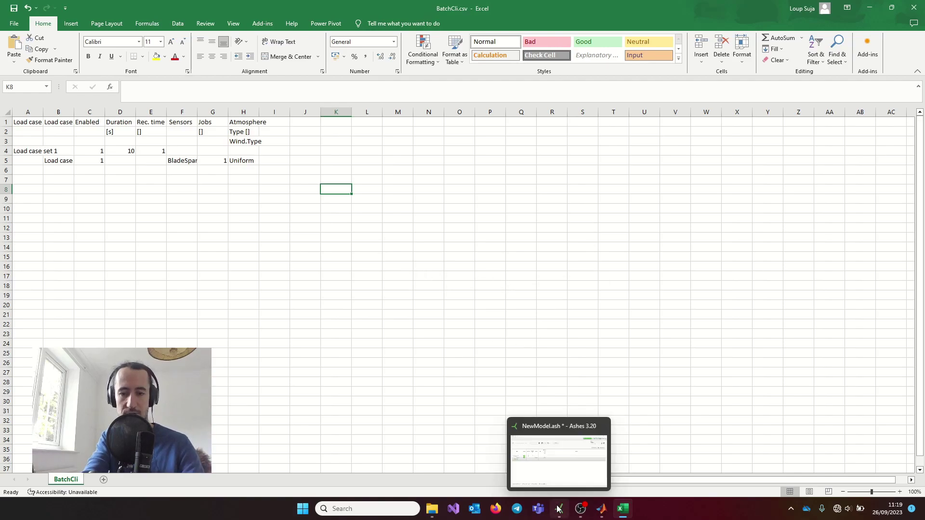
Switch to MATLAB and run SimpleExample.m to simulate the NewModel.ash batch defined in BatchCLI.csv
click(600, 508)
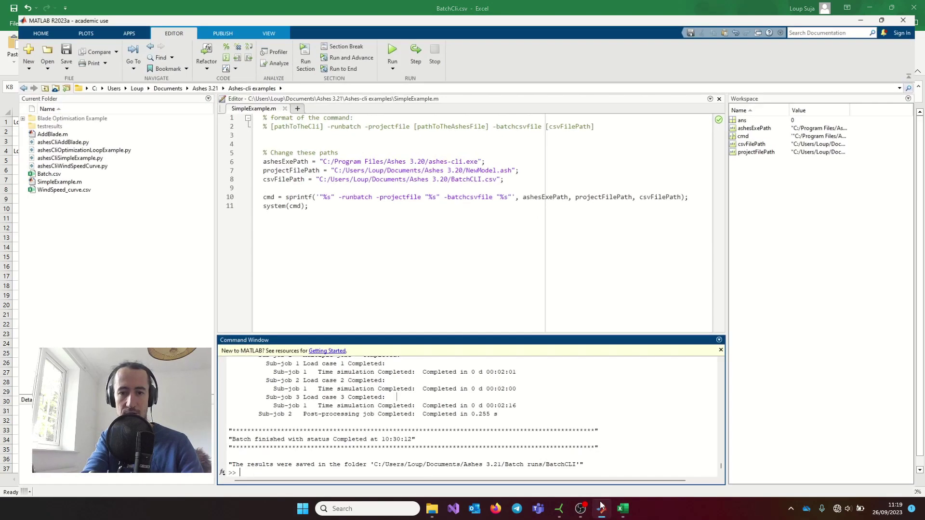
click(355, 161)
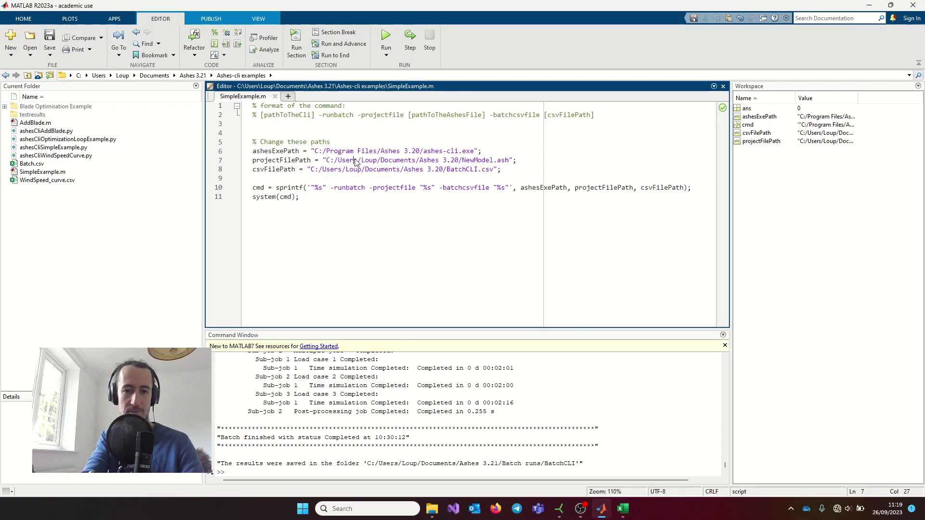
key(F5)
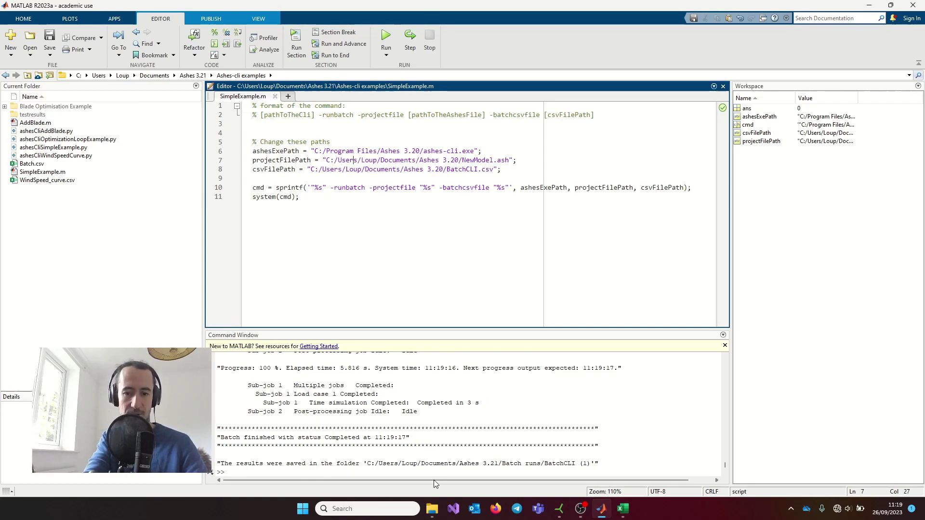
Switch to File Explorer and open the Time simulation results folder of Load case 1 in the BatchCLI (1) batch run
click(431, 508)
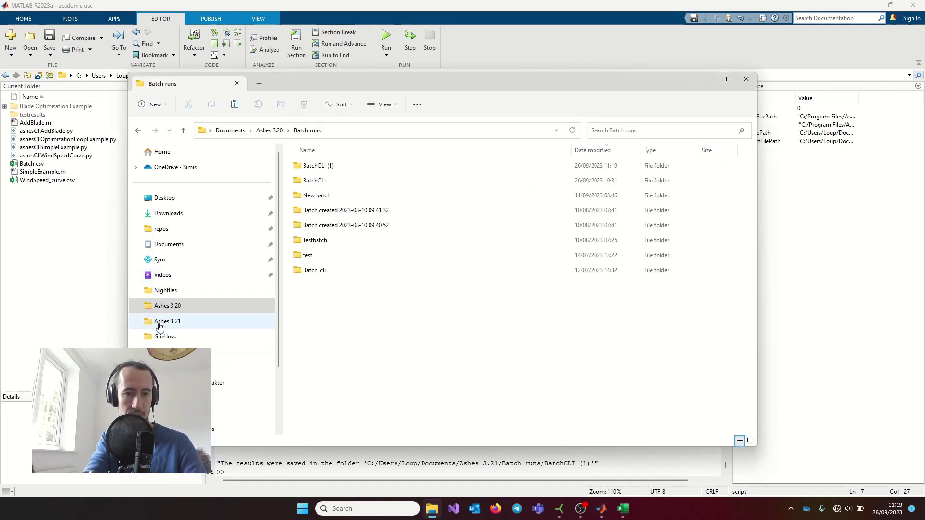
click(320, 169)
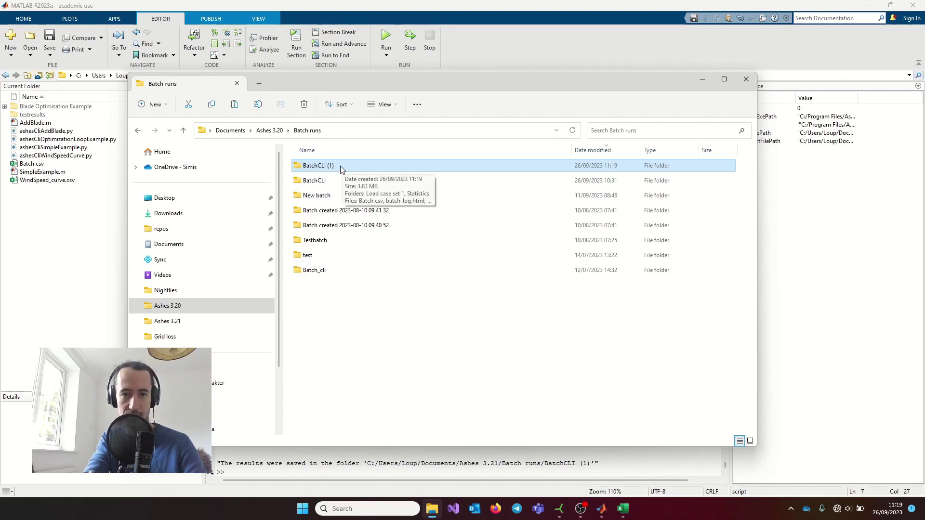
double_click(341, 167)
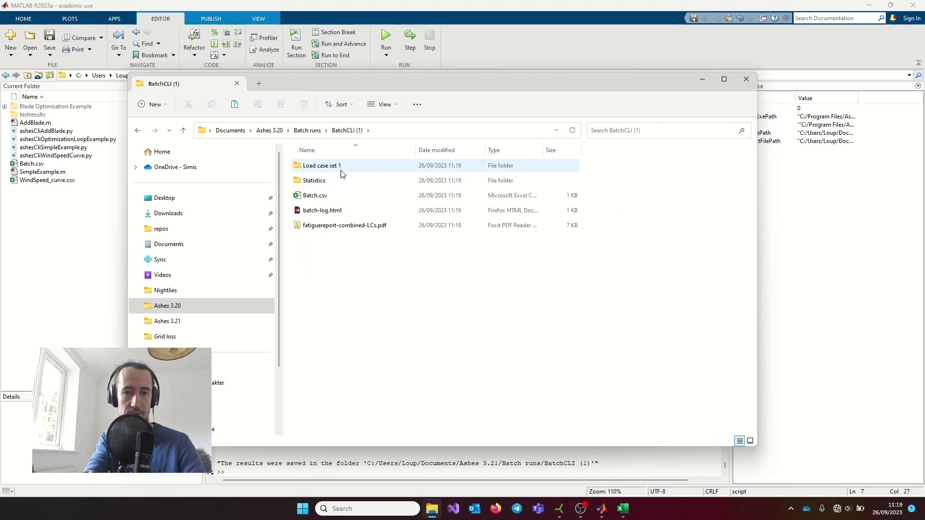
double_click(342, 168)
double_click(342, 168)
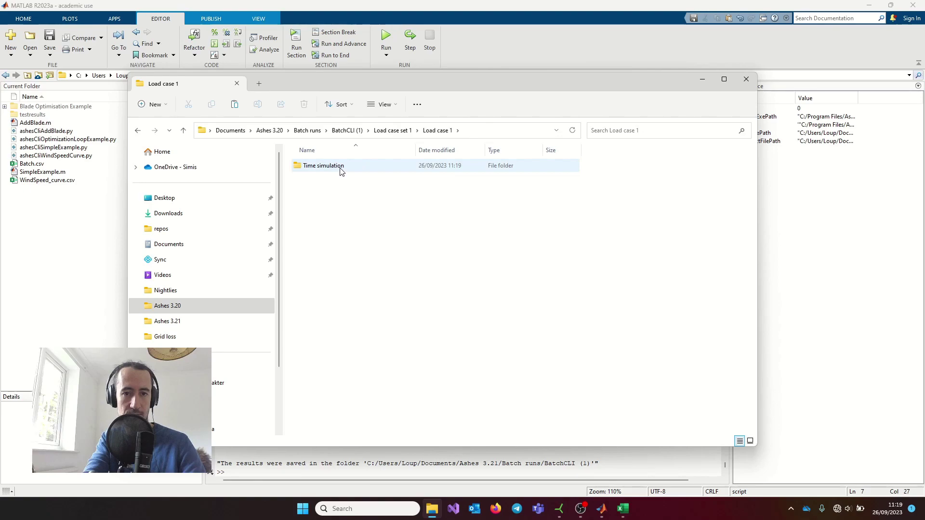
double_click(341, 167)
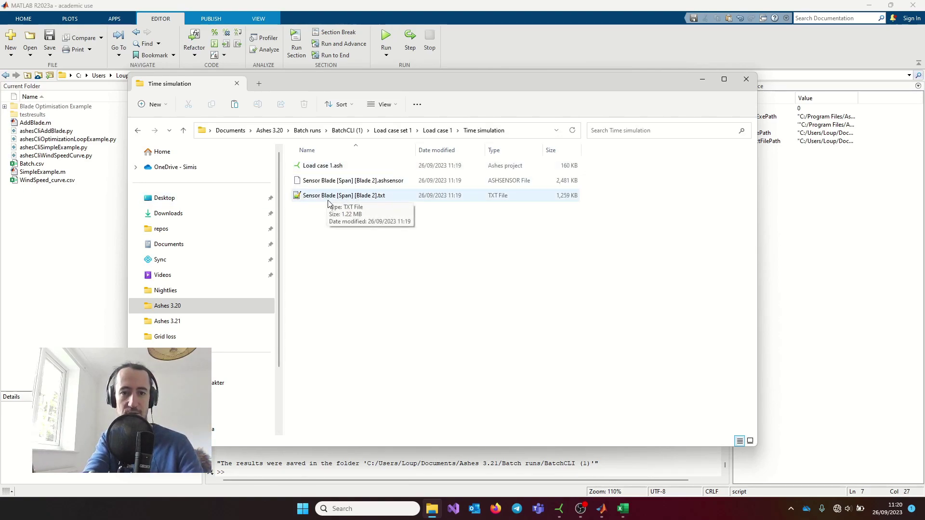
Open Sensor Blade [Span] [Blade 2].txt in Notepad++, examine the angle of attack values per blade station and time step, and close it
double_click(363, 202)
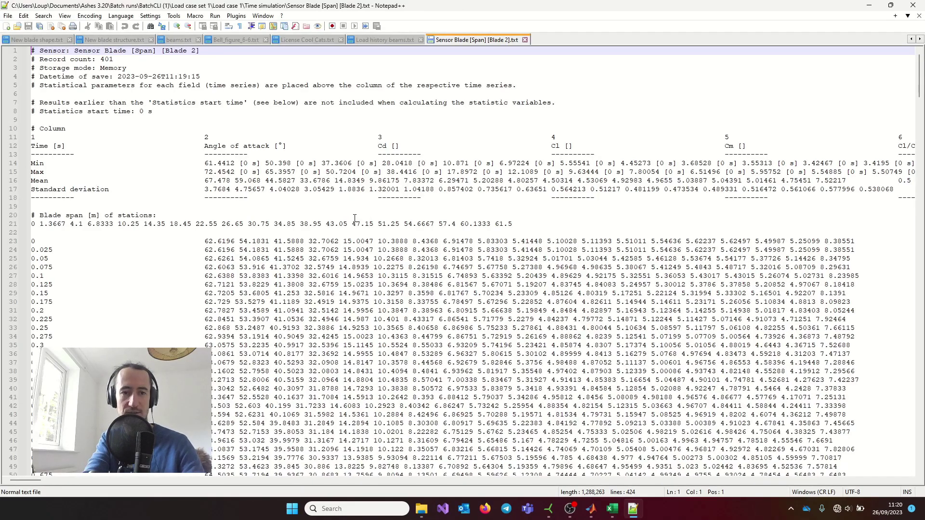
scroll(310, 192, down, 2)
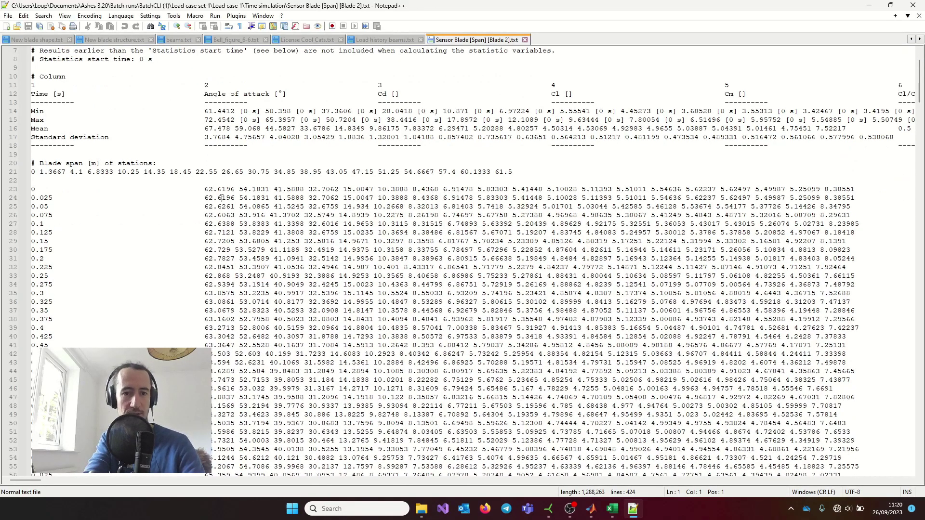
drag(206, 189, 734, 189)
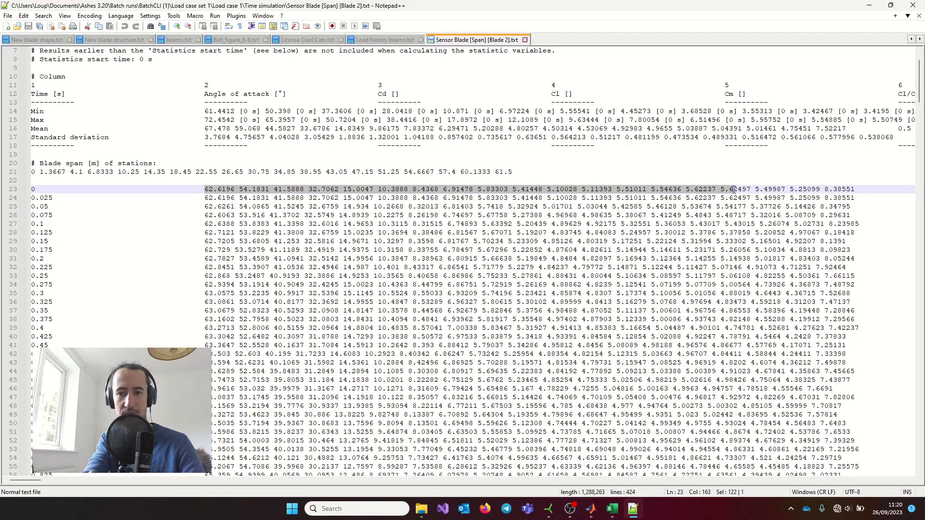
click(47, 188)
scroll(56, 195, down, 9)
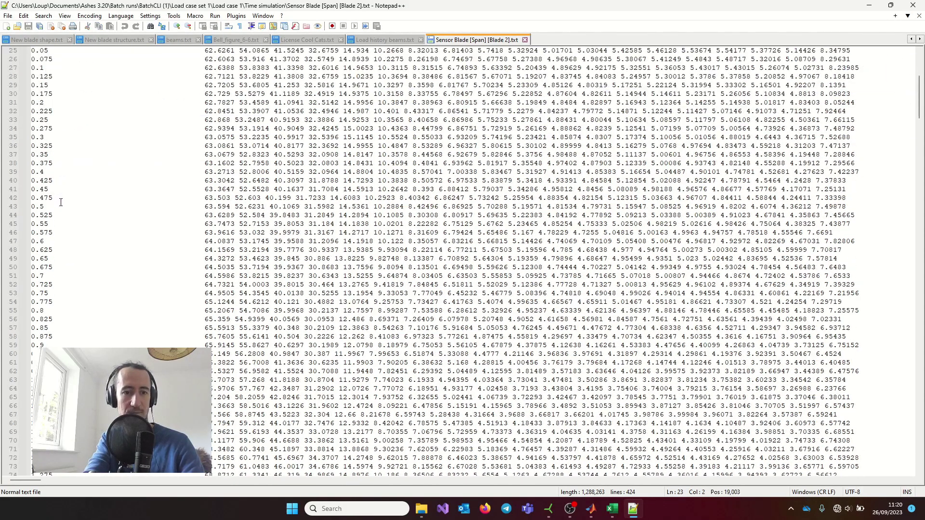
scroll(61, 202, up, 11)
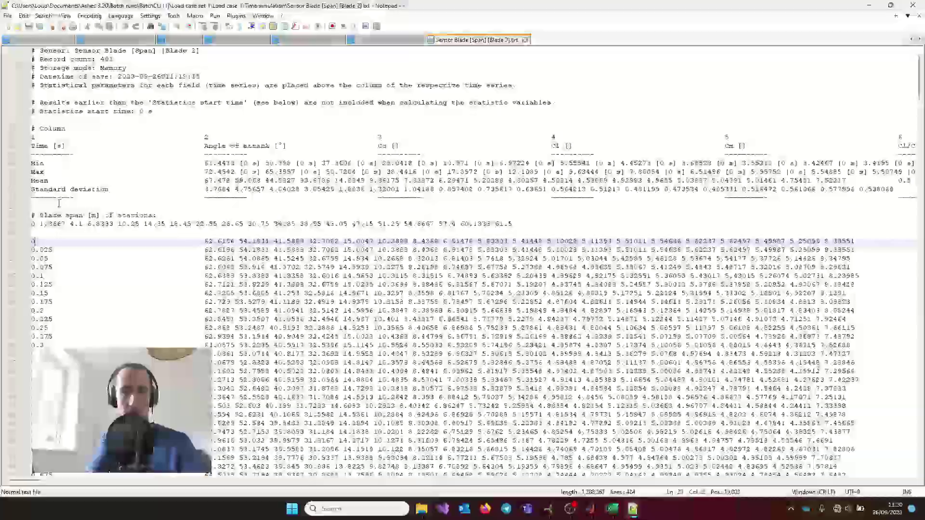
click(915, 5)
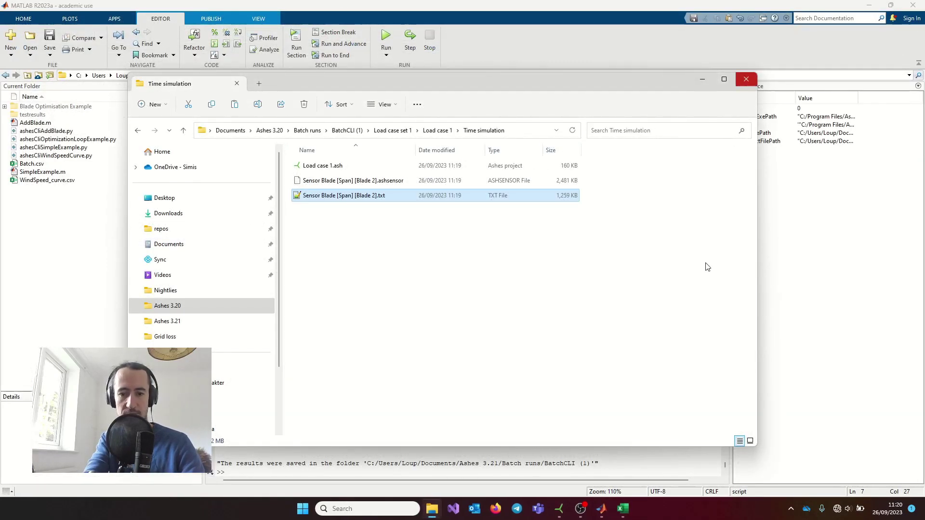